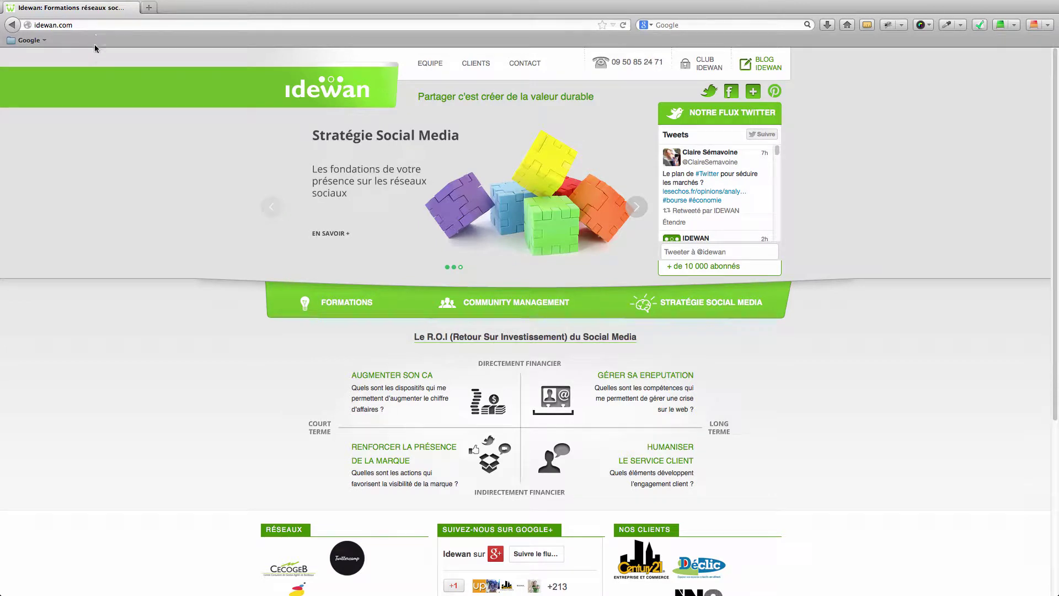
Step: Append /wp-admin to the idewan.com address to load the WordPress login page
click(71, 27)
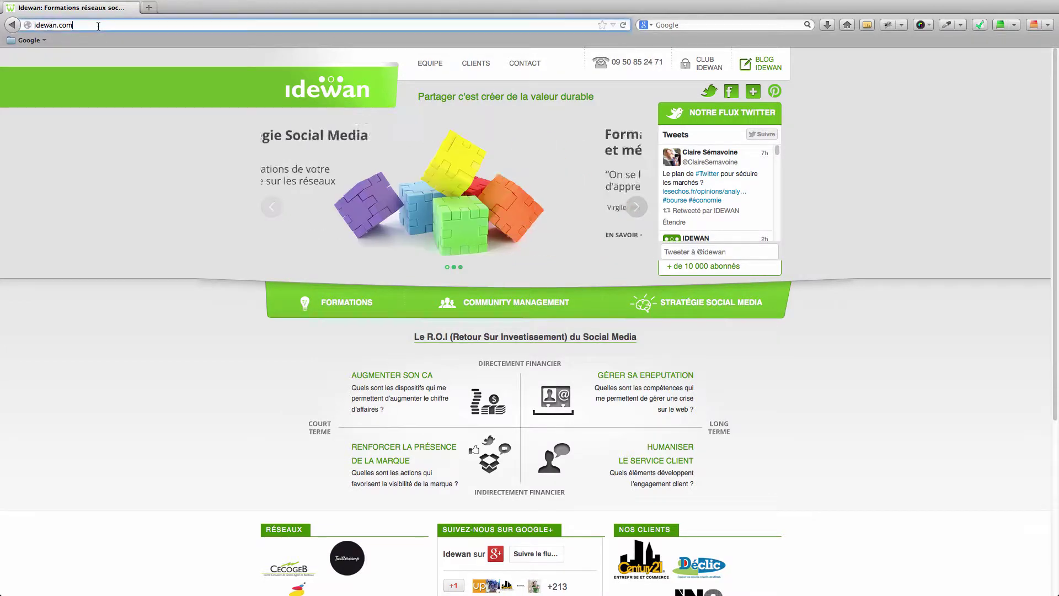
click(93, 28)
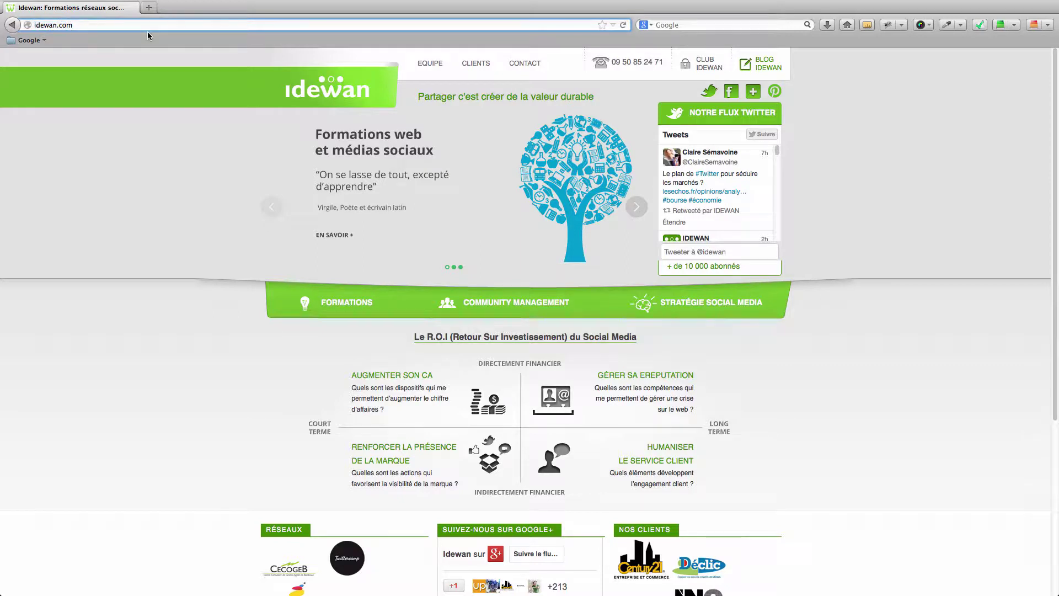
text(/wp)
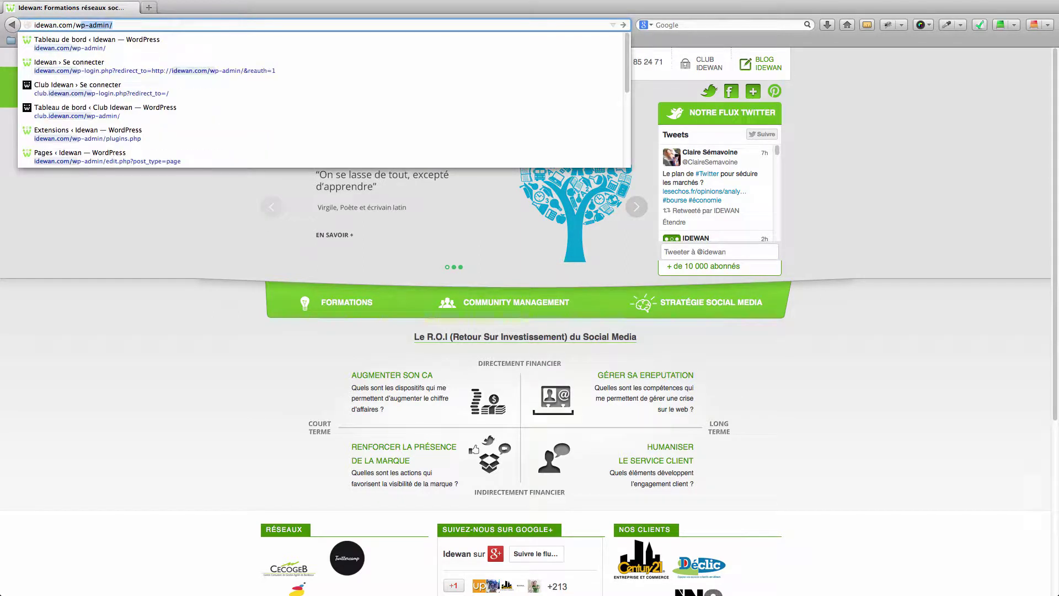
text(-admin)
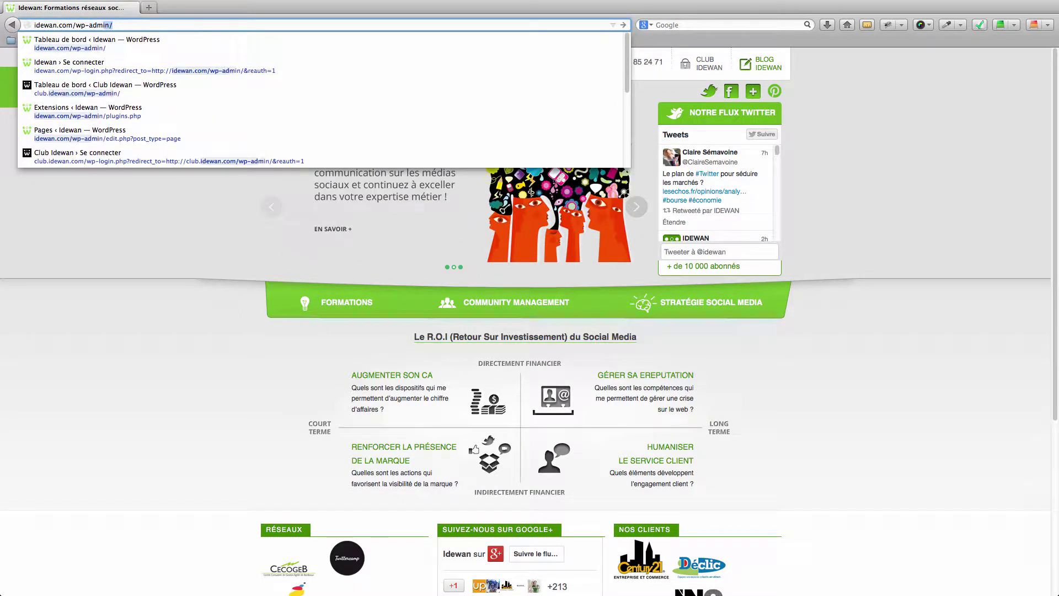
key(Return)
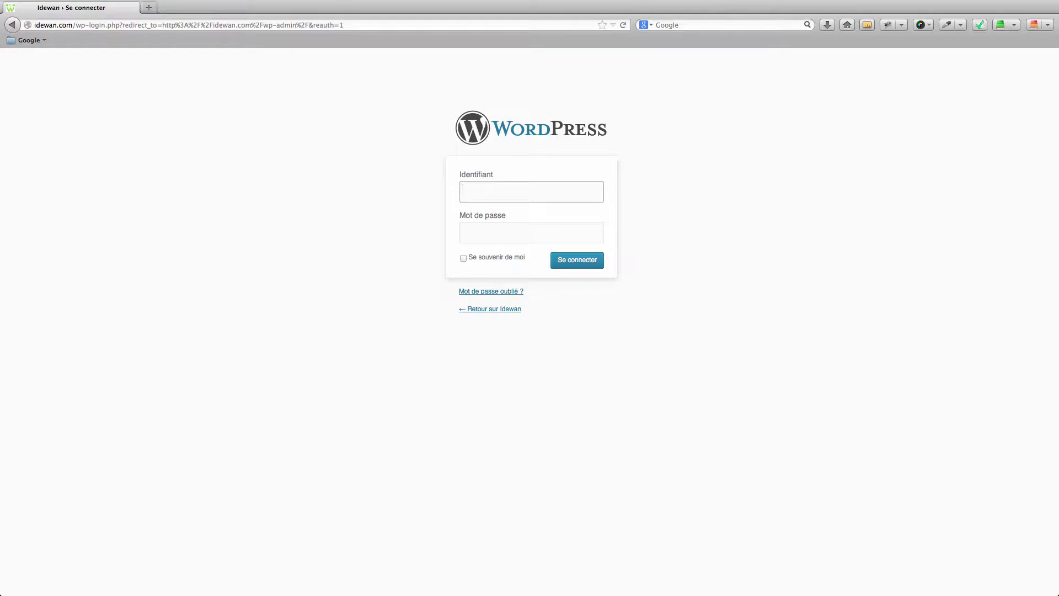
Step: Enter the admin username, accept the saved password, and log in to the dashboard
text(admin)
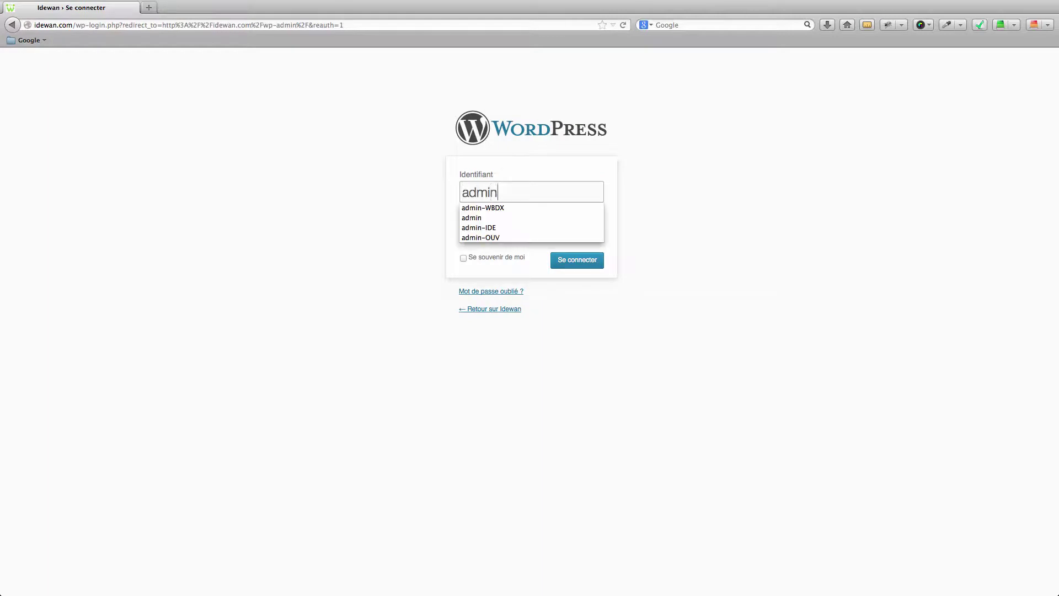
text(-IDE)
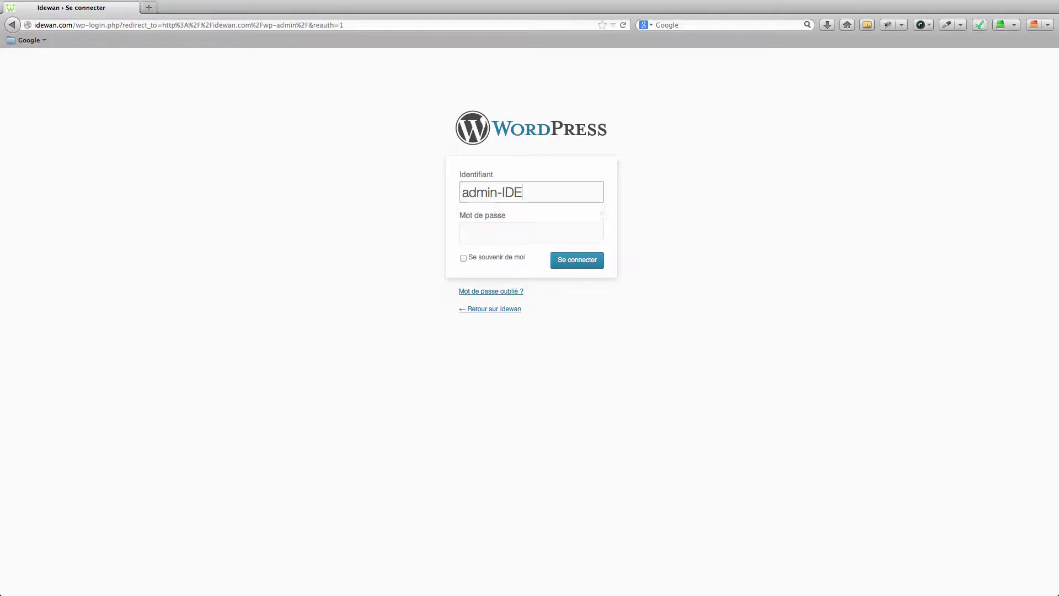
key(Tab)
key(Return)
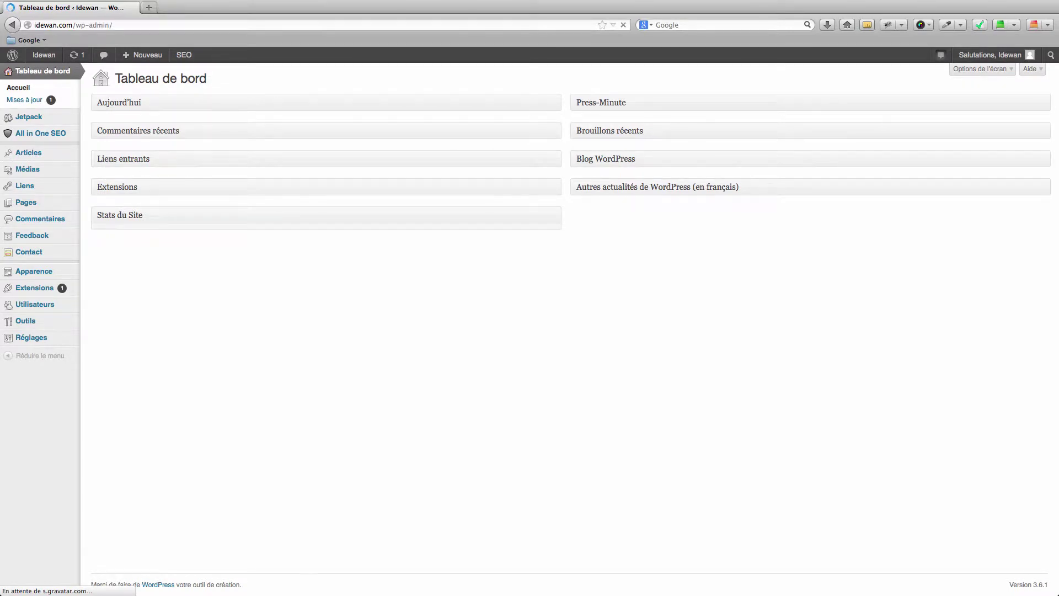
Step: From the dashboard, open the Articles list showing all 39 posts
click(20, 82)
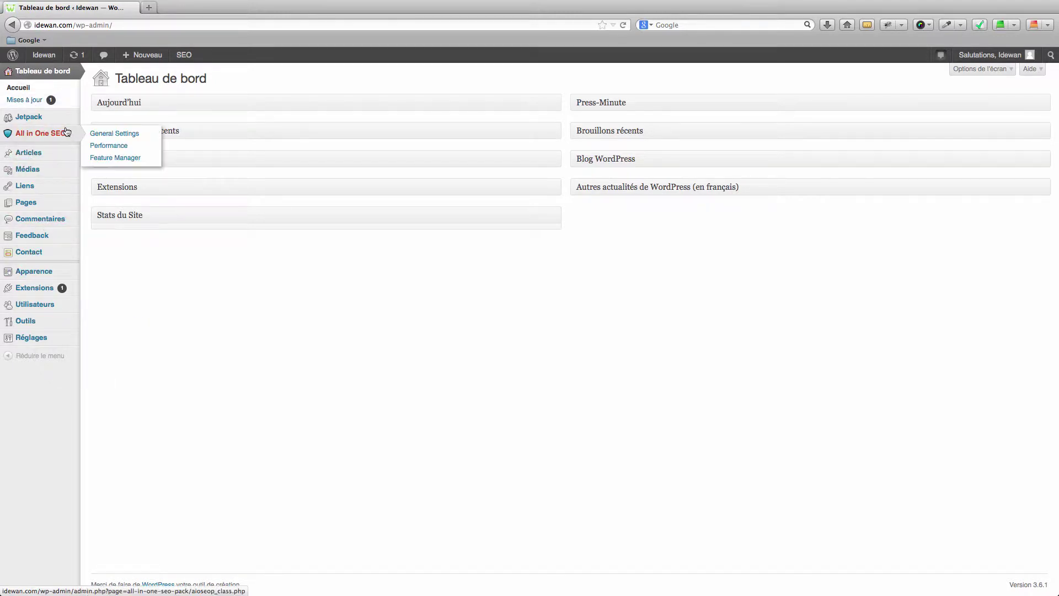
mouse_move(53, 118)
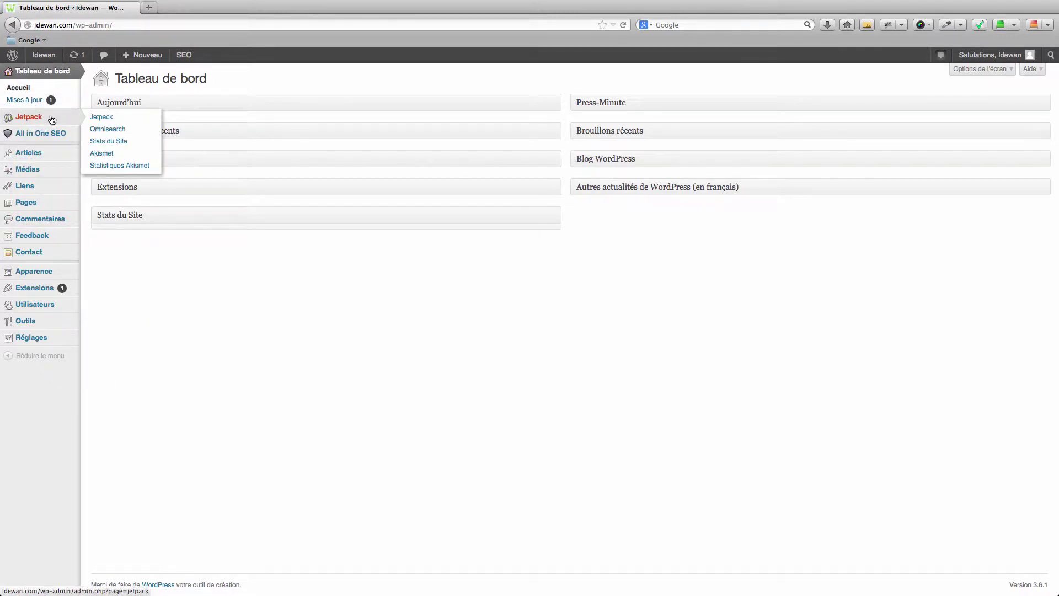
mouse_move(48, 136)
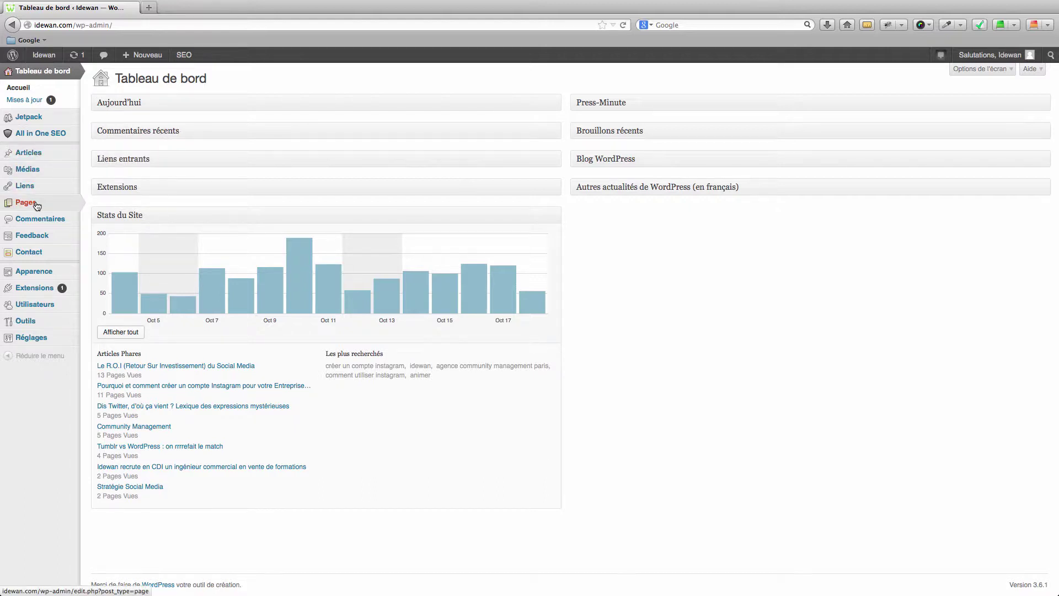
mouse_move(35, 204)
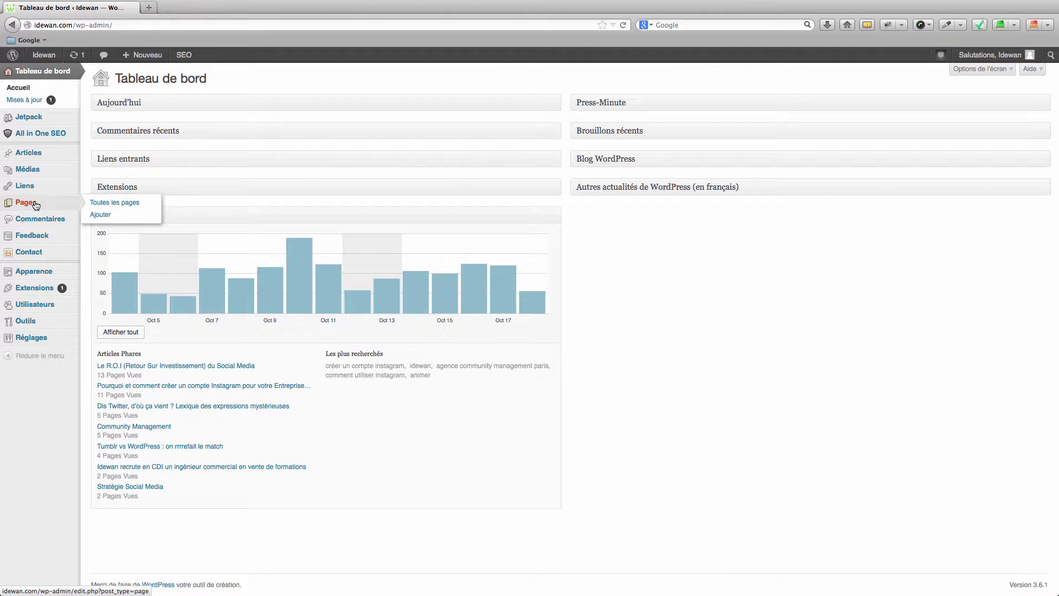
click(38, 154)
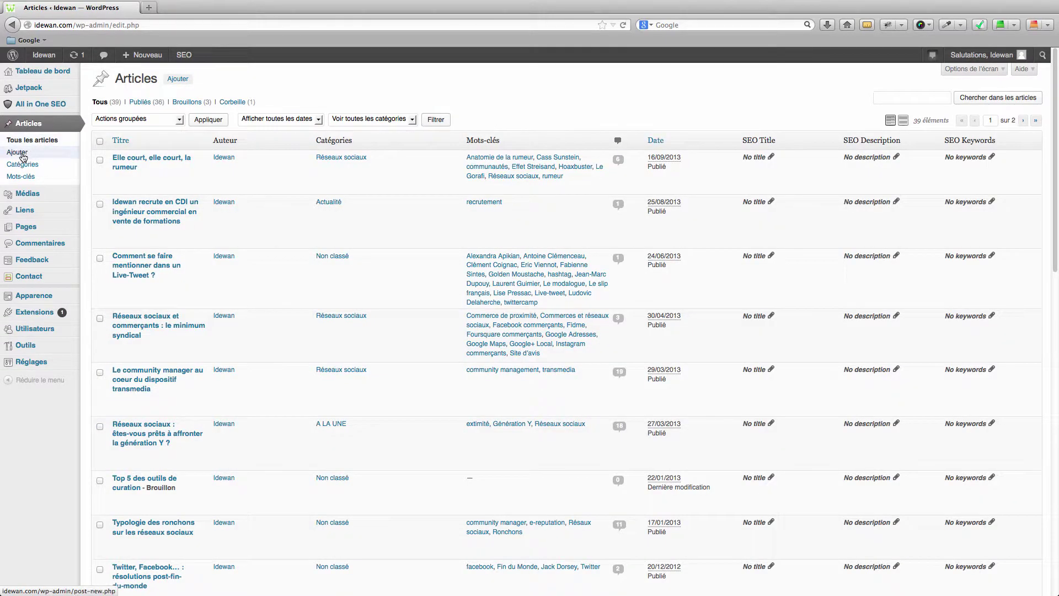
Step: Open the Ajouter editor for a new, blank article
click(17, 152)
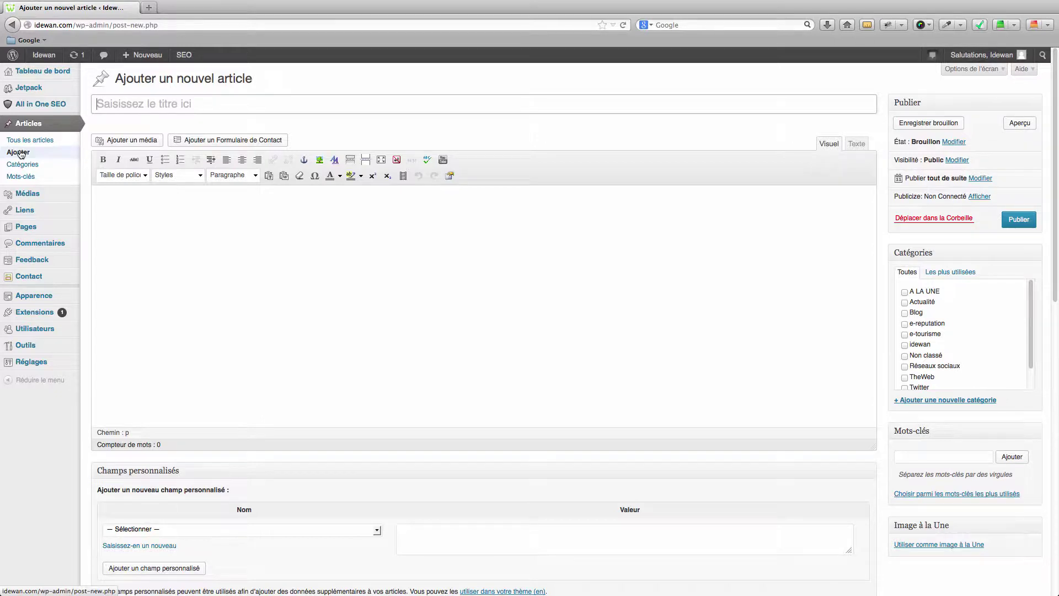
Step: Enter the title 'Titre de l'article' and the body 'Le contenu de mon article'
text(Tit)
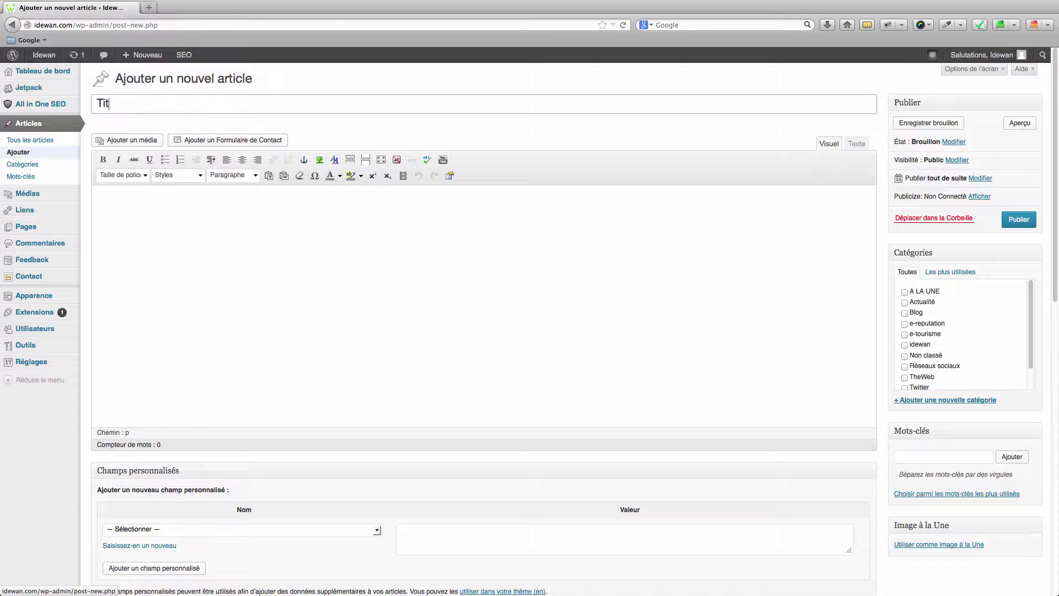
text(re de l'article)
click(141, 267)
text(Le )
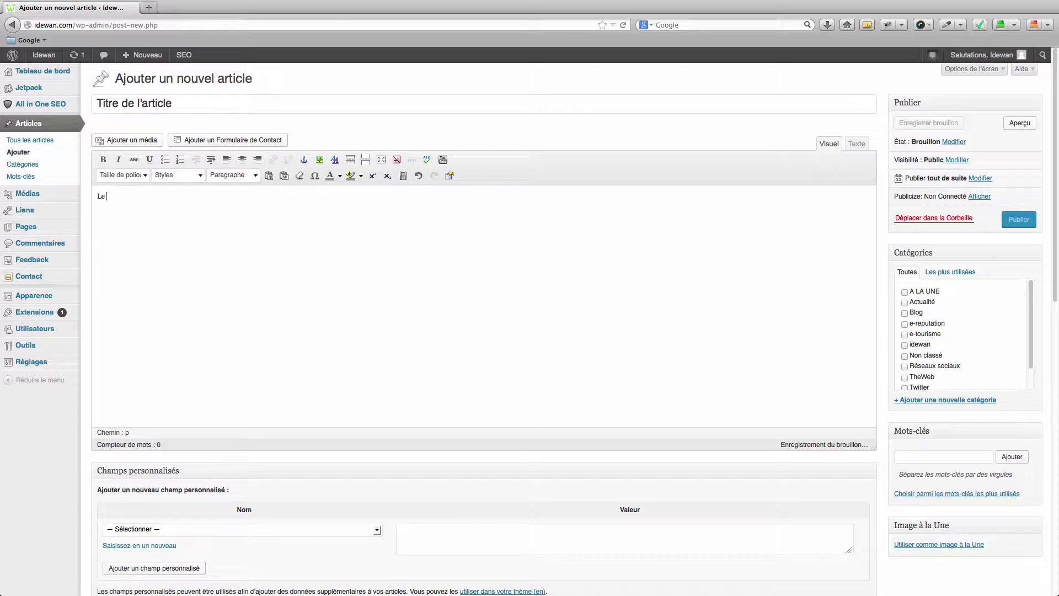
text(contenu de mon ar)
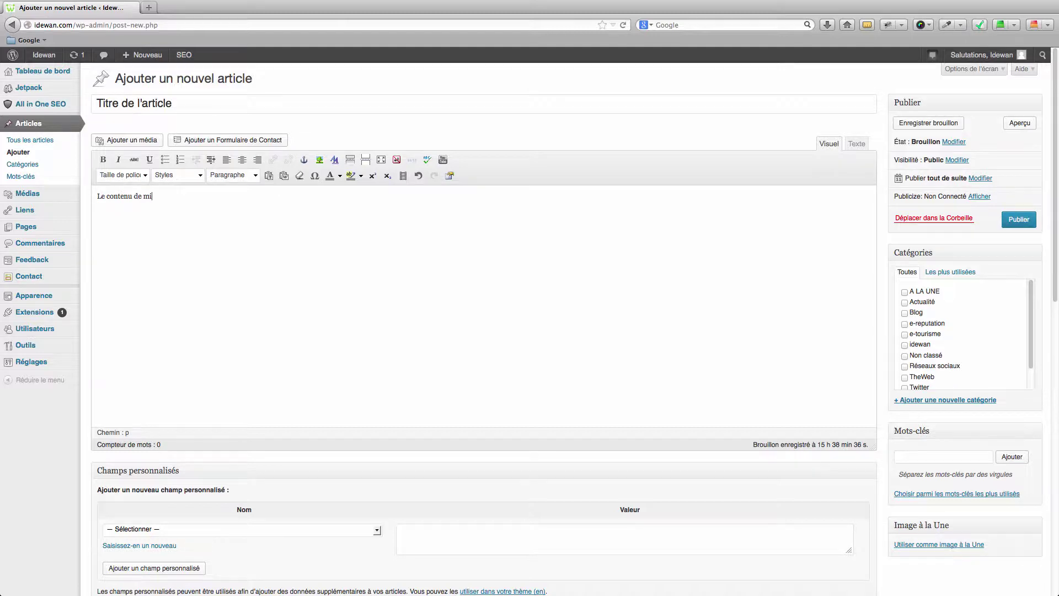
text(ticle)
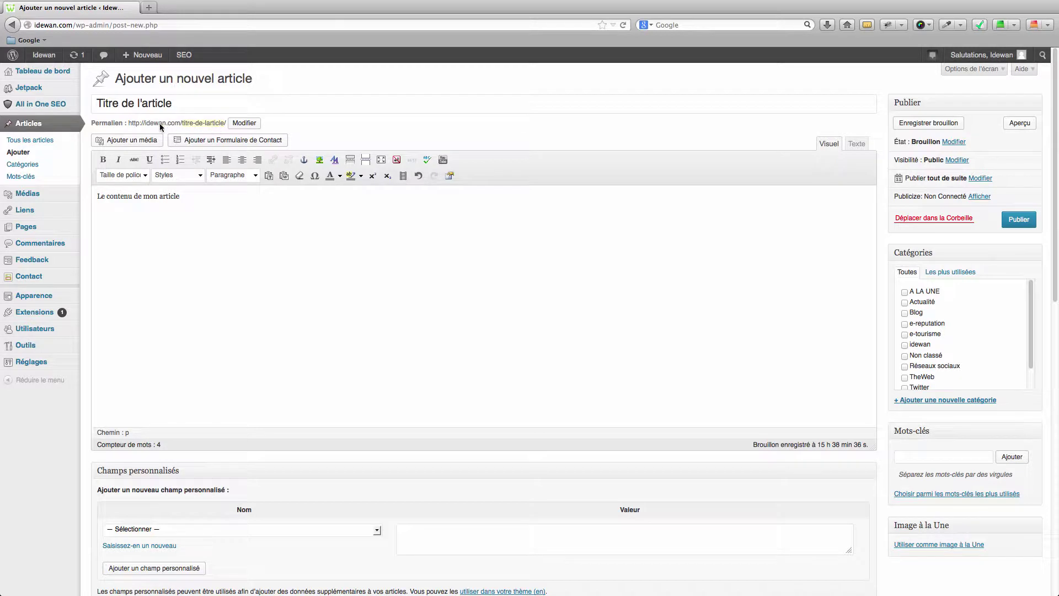
Step: Shorten the permalink slug to titre-article
click(243, 123)
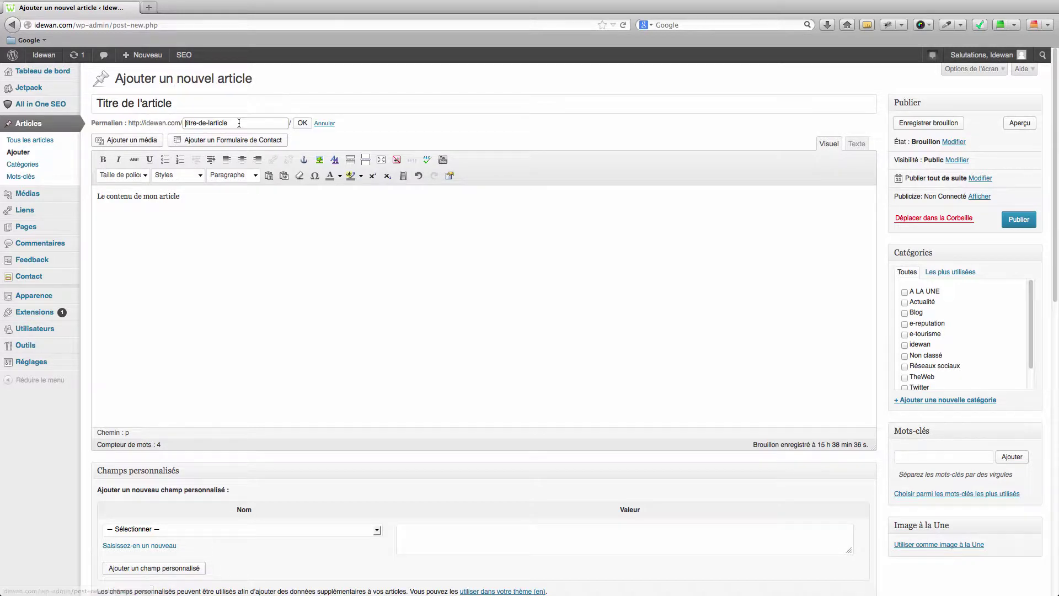
click(209, 124)
key(BackSpace)
key(BackSpace)
key(BackSpace)
key(BackSpace)
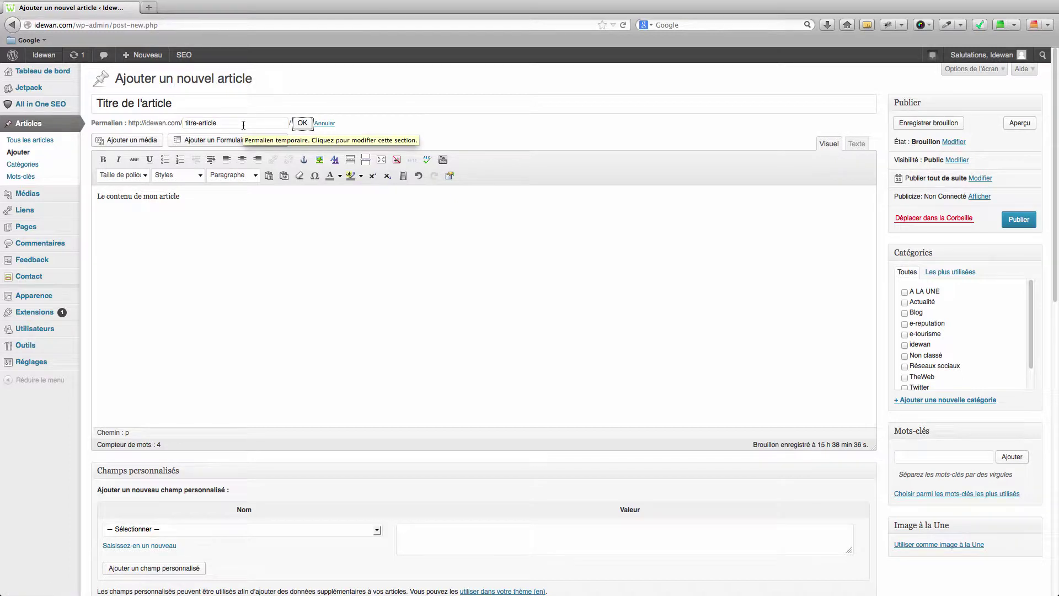
key(Return)
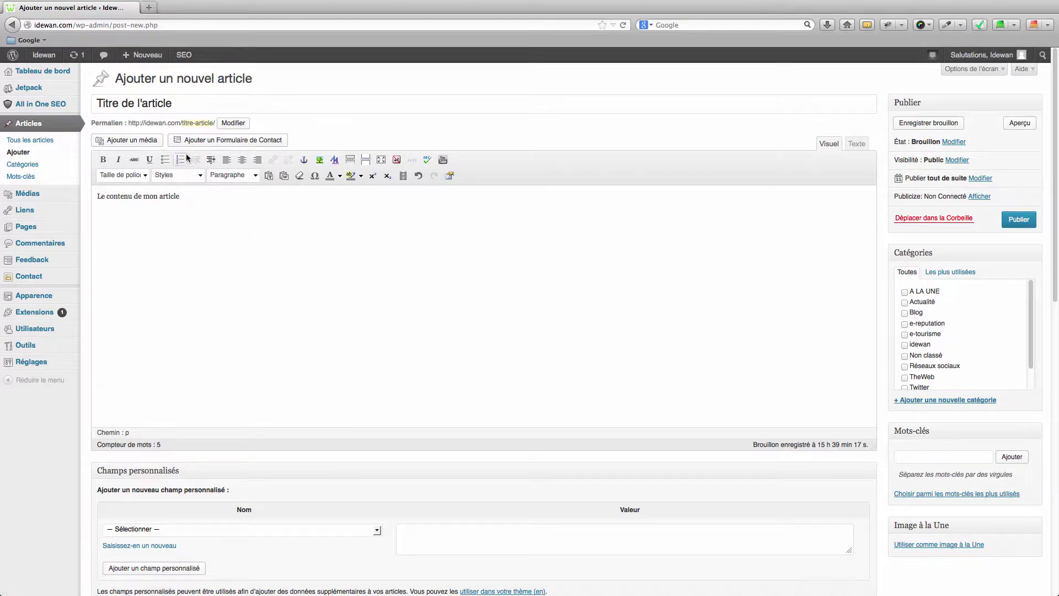
click(132, 141)
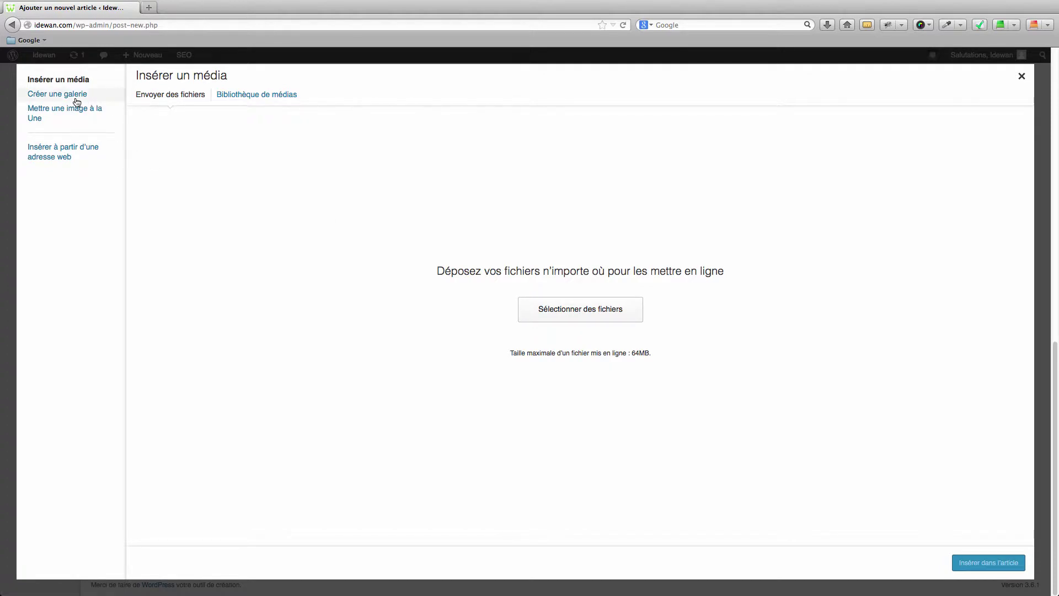
click(44, 95)
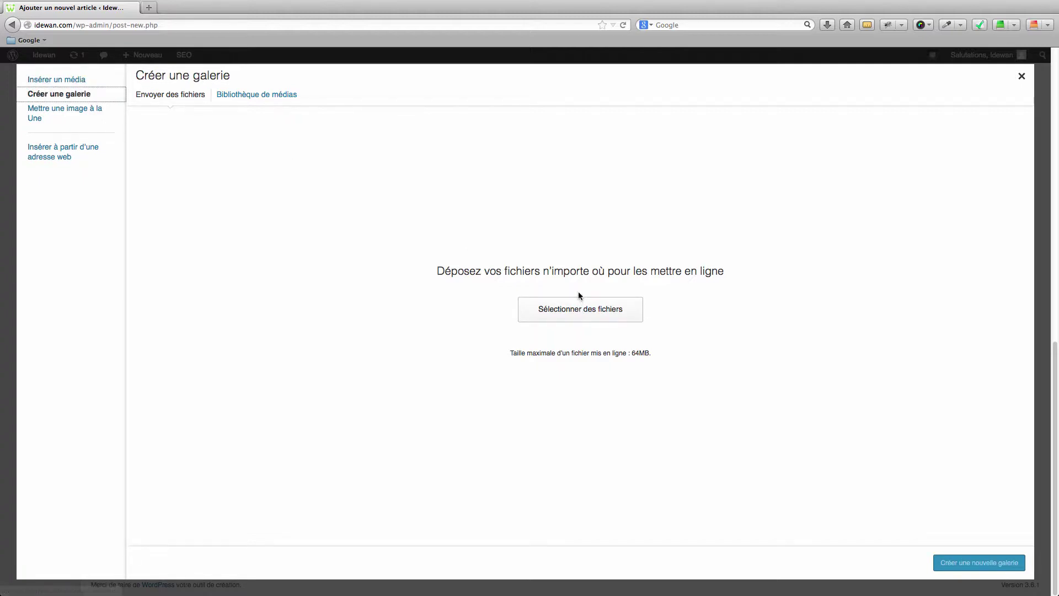
click(1022, 76)
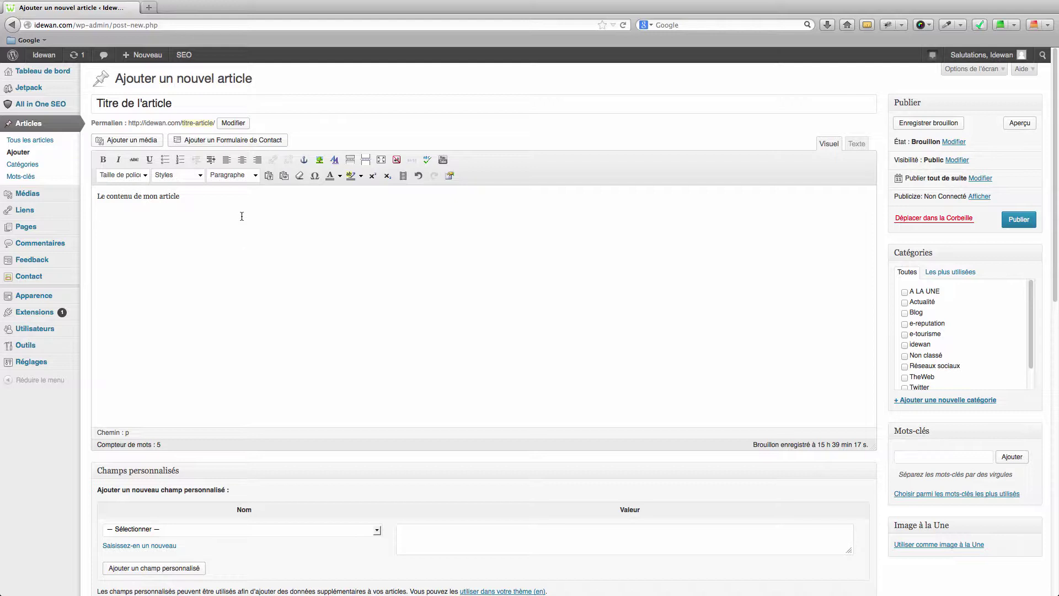
Step: Add the line 'Créer un lien ici' and link it to idewan.com titled Idewan
text(Créer un lien ici)
drag(166, 215, 97, 215)
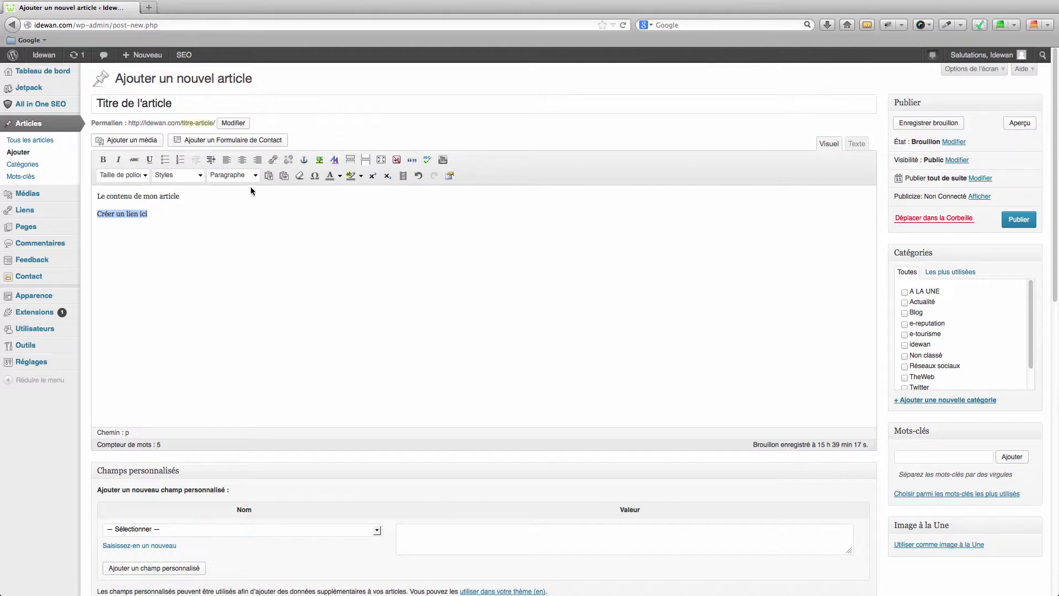
click(273, 160)
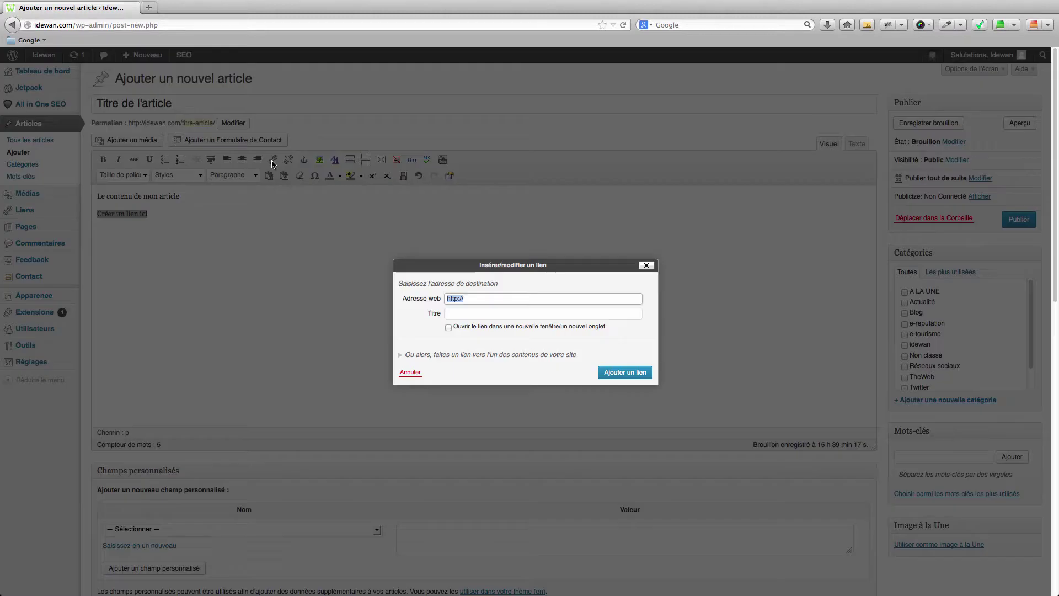
click(489, 298)
text(idewan.com)
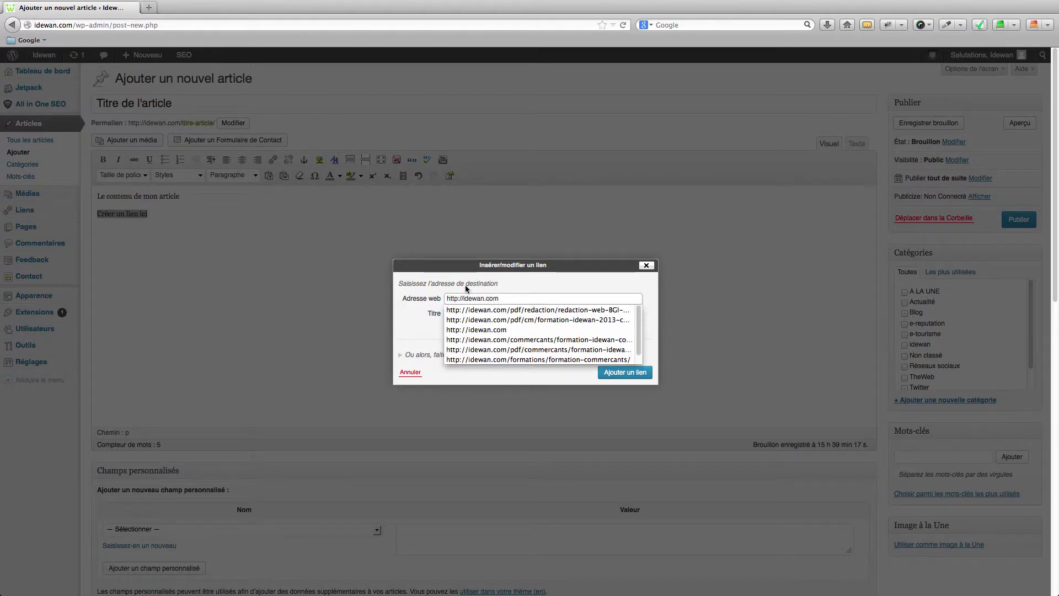
click(438, 293)
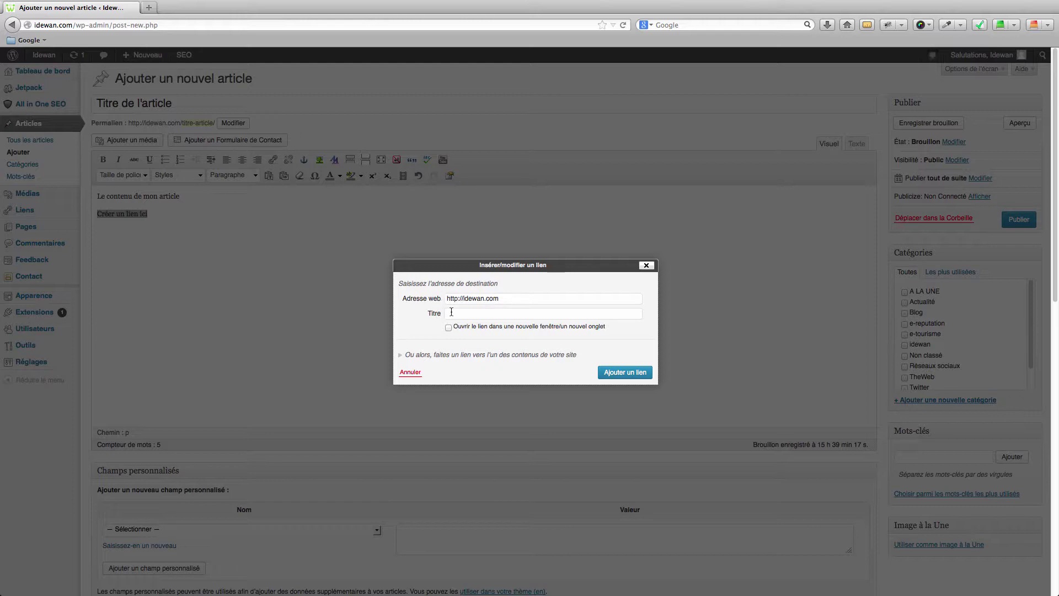
click(452, 313)
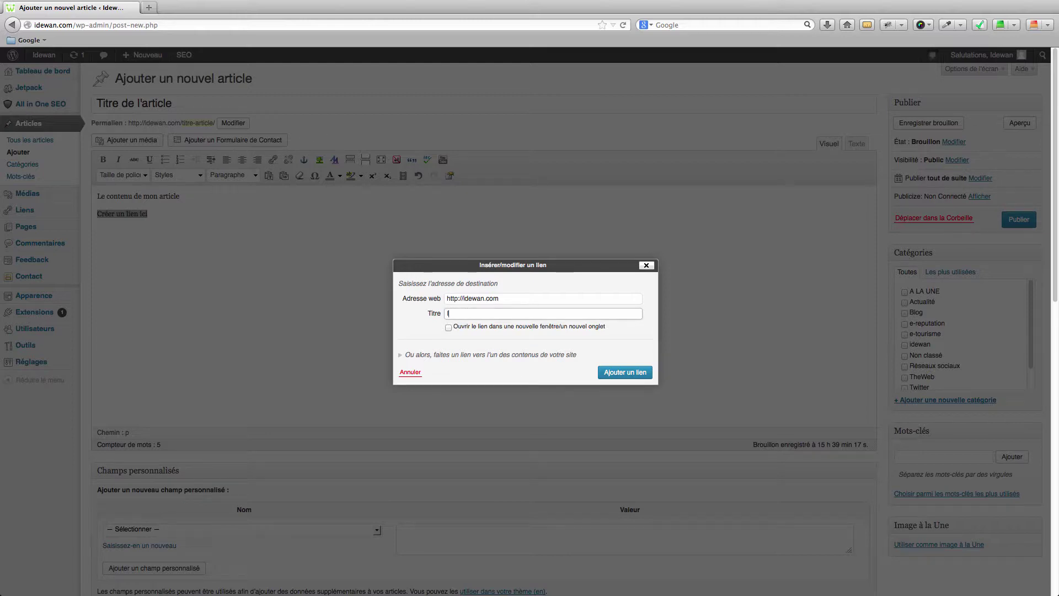
text(Idewab)
key(BackSpace)
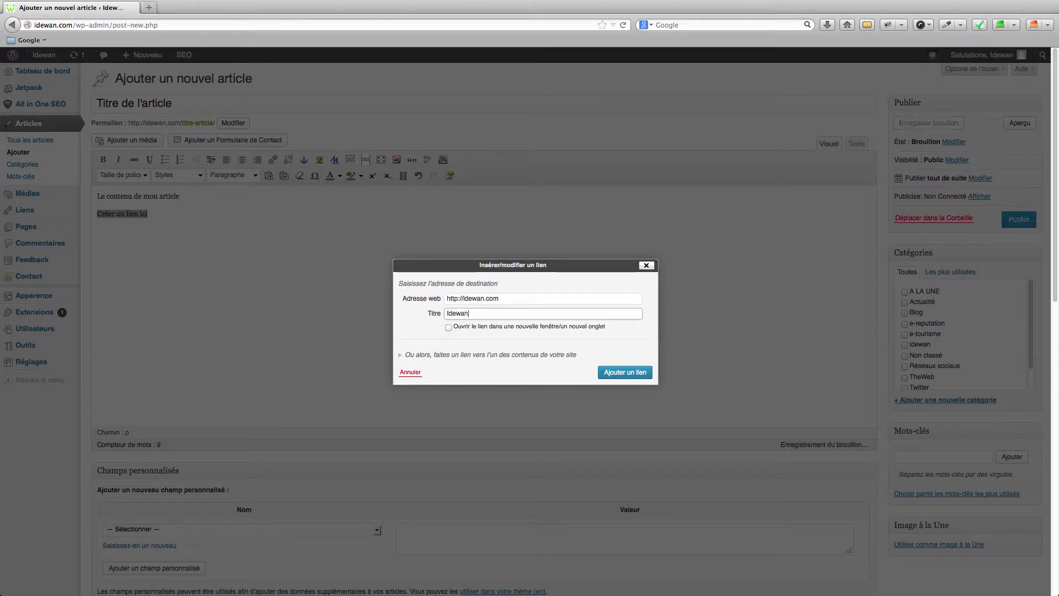
text(n)
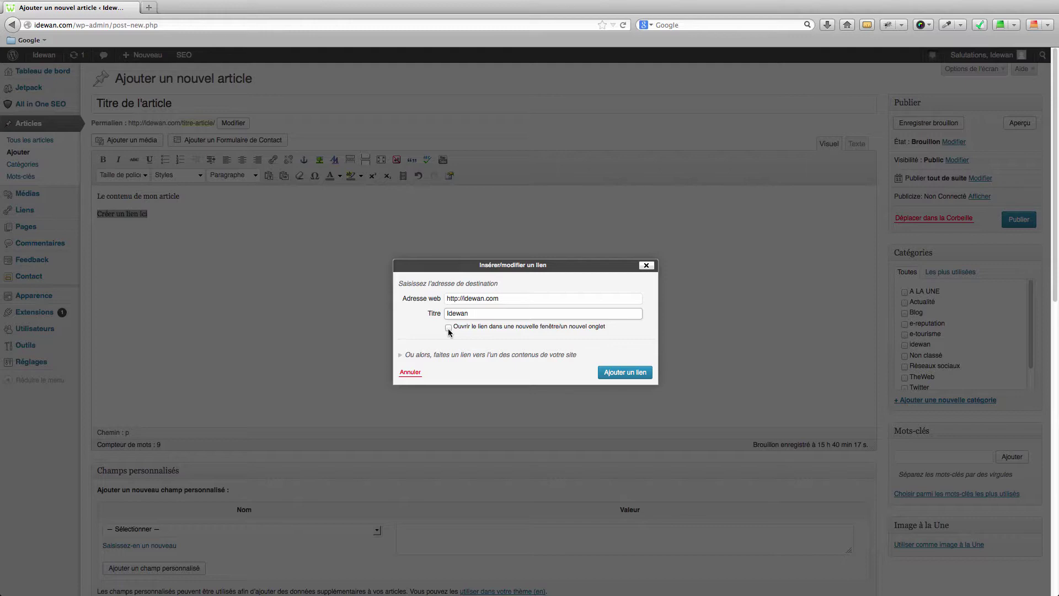
click(625, 373)
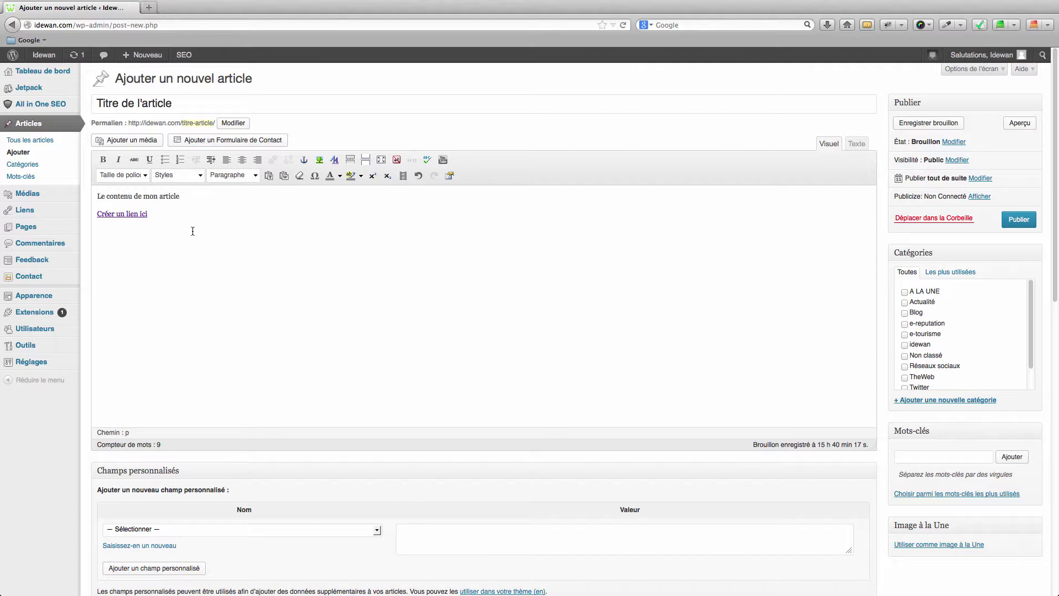
Step: Add the tags facebook and twitter in the Mots-clés box
scroll(833, 270, down, 1)
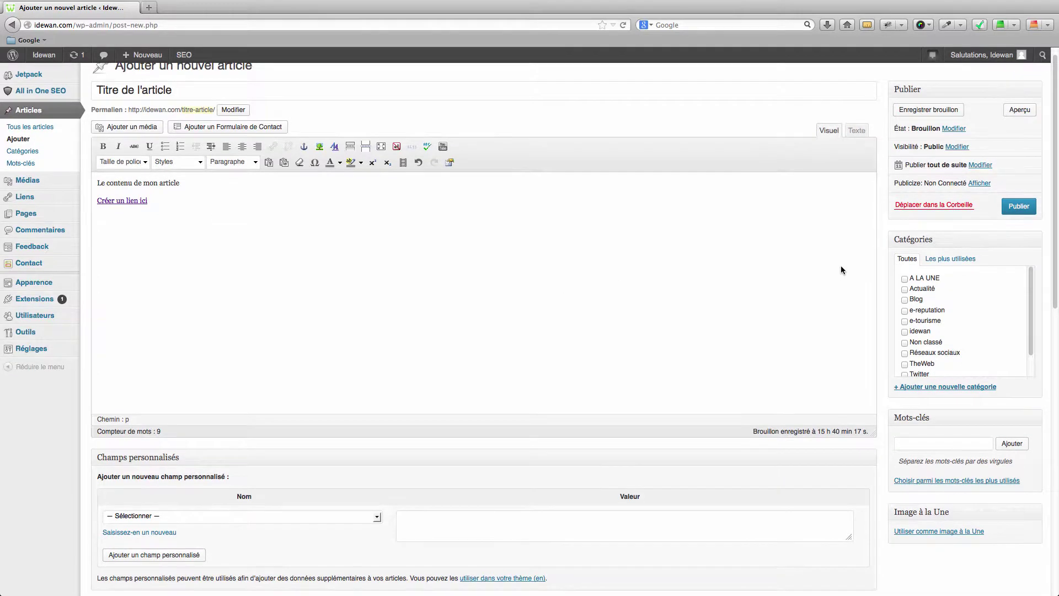
scroll(911, 276, down, 3)
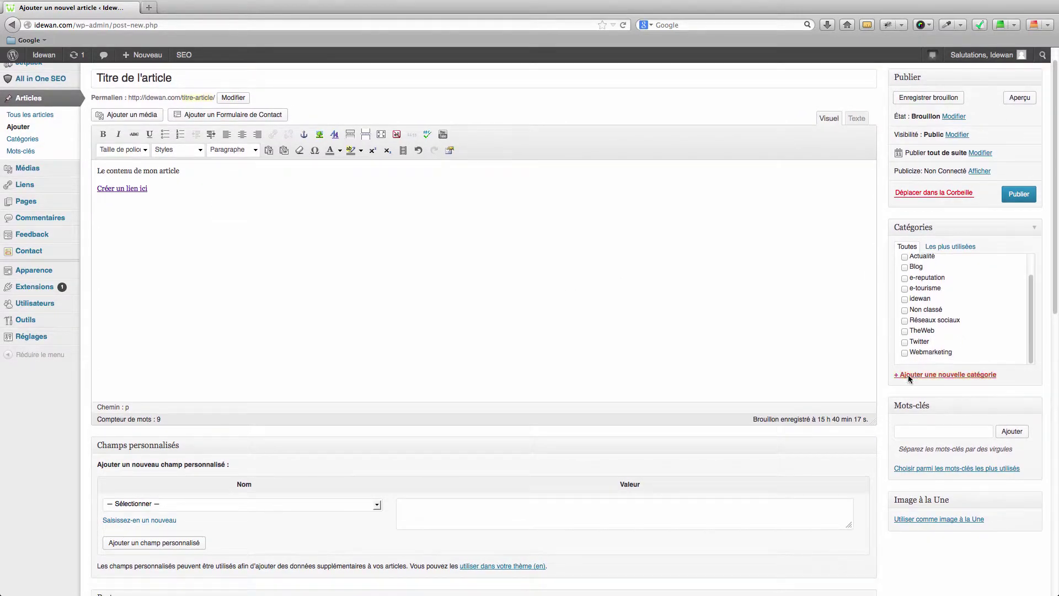
scroll(914, 372, down, 1)
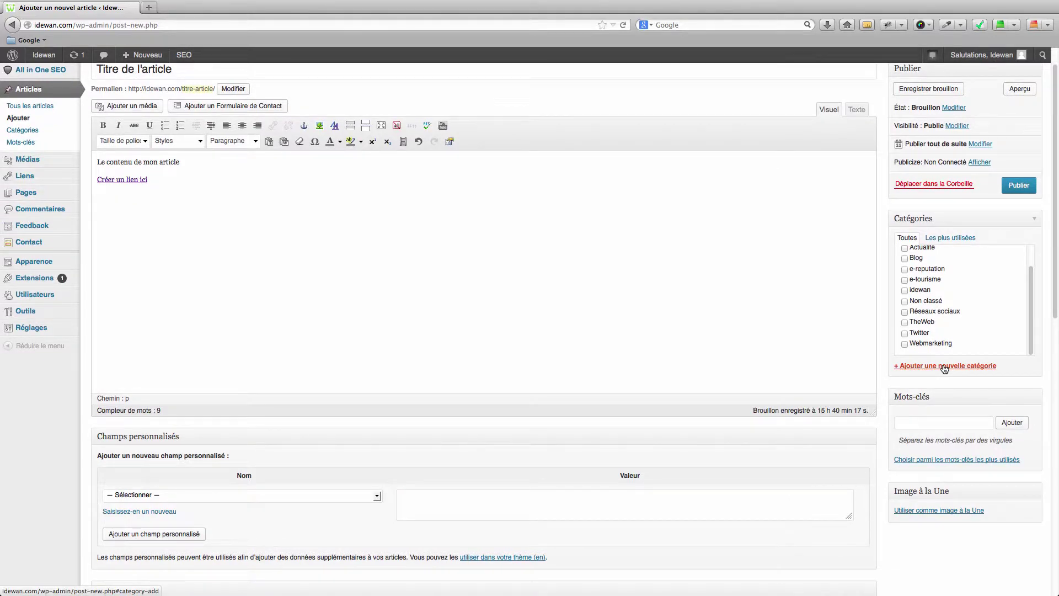
click(938, 423)
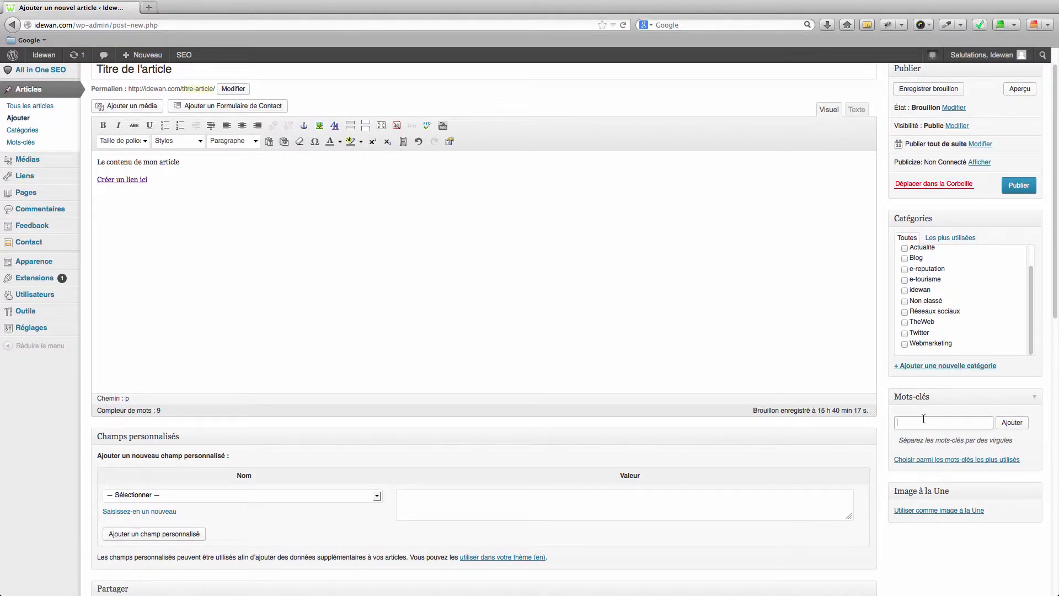
click(1016, 431)
click(876, 380)
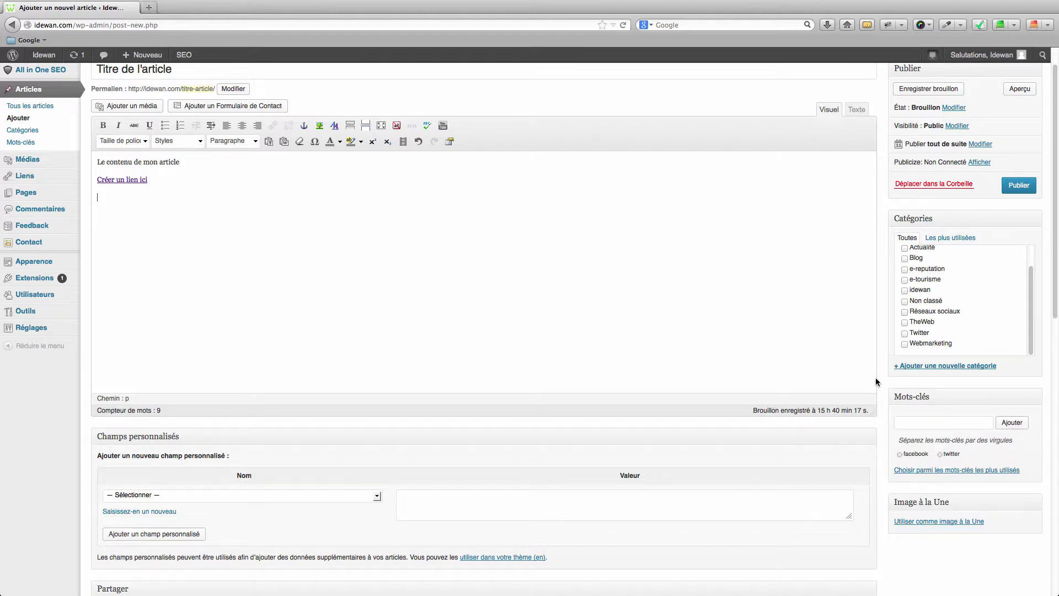
scroll(880, 424, down, 3)
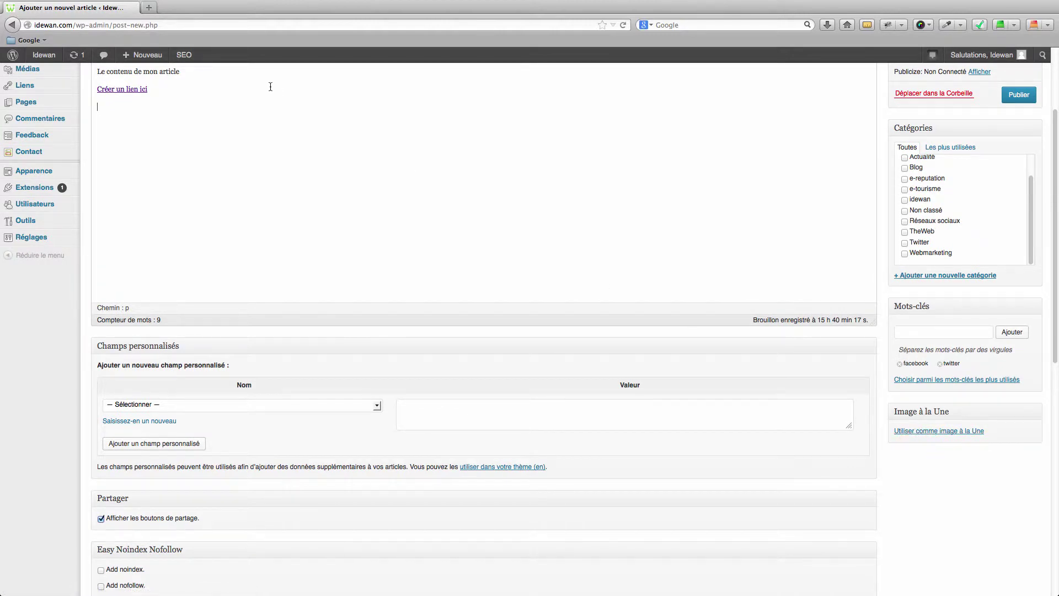
Step: Load idewan.com/blog in a new tab, scroll through it, then return to the draft
click(148, 8)
text(idewan.com/blog)
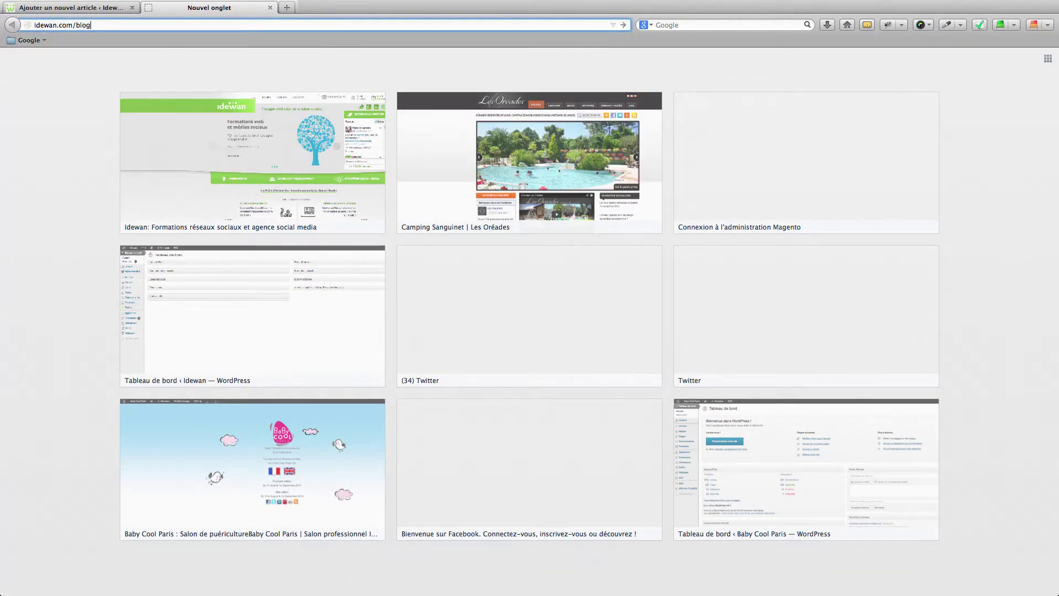
key(Return)
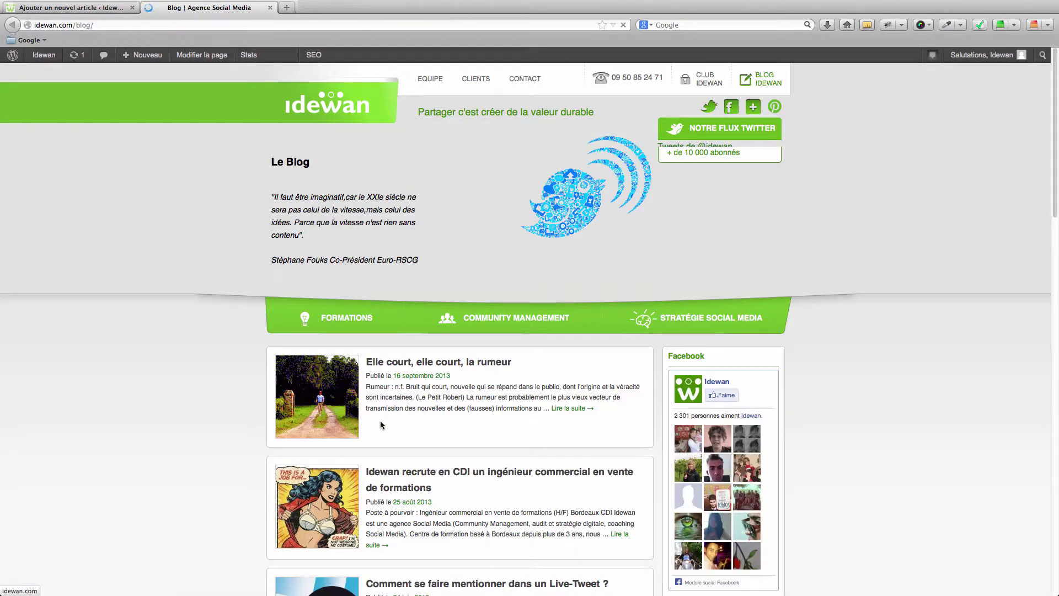
scroll(330, 421, down, 5)
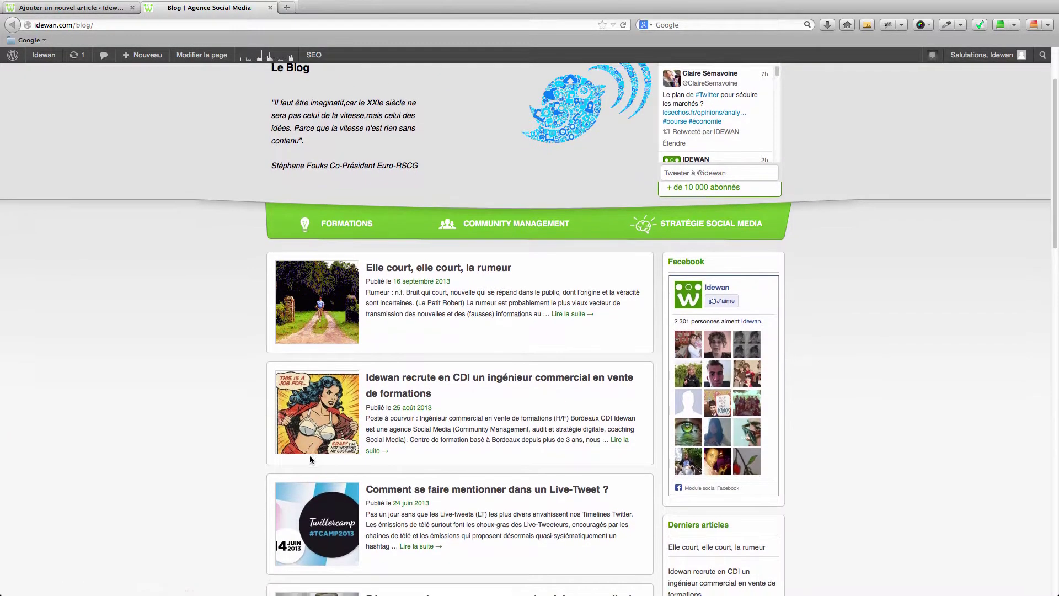
scroll(319, 480, down, 2)
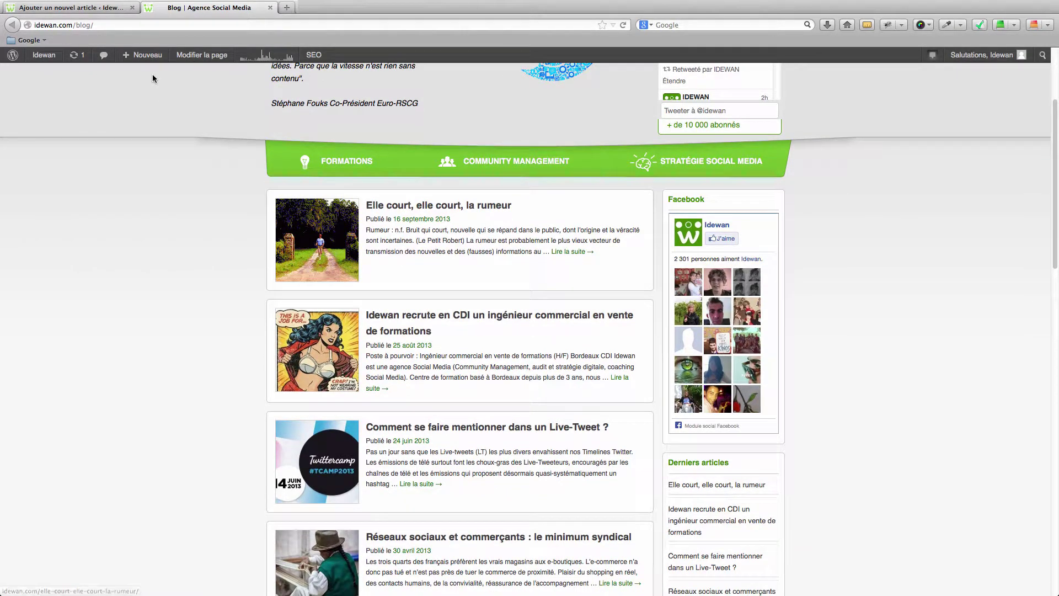
click(92, 9)
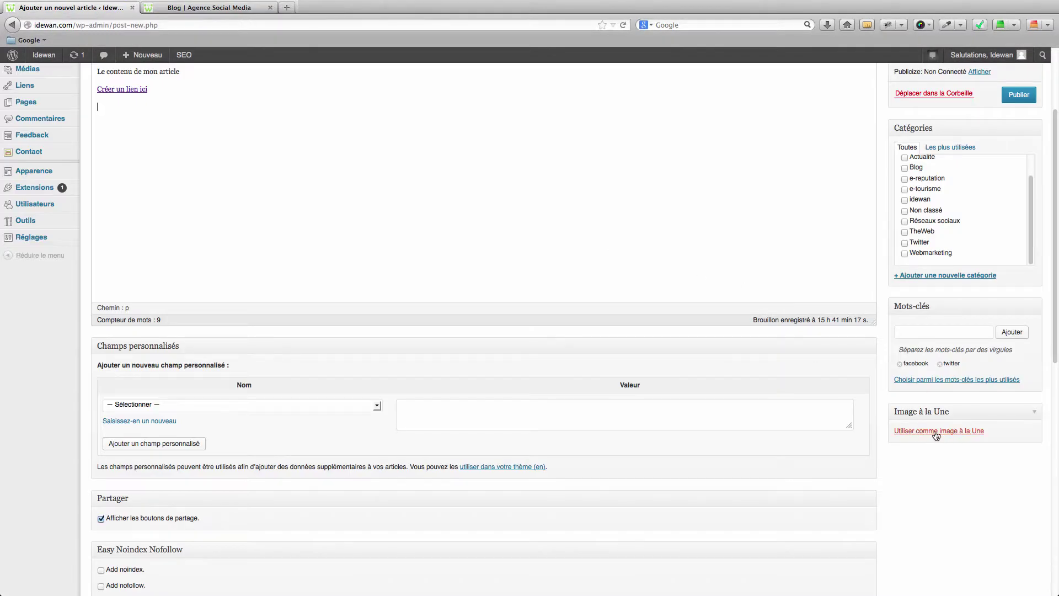
scroll(896, 450, up, 3)
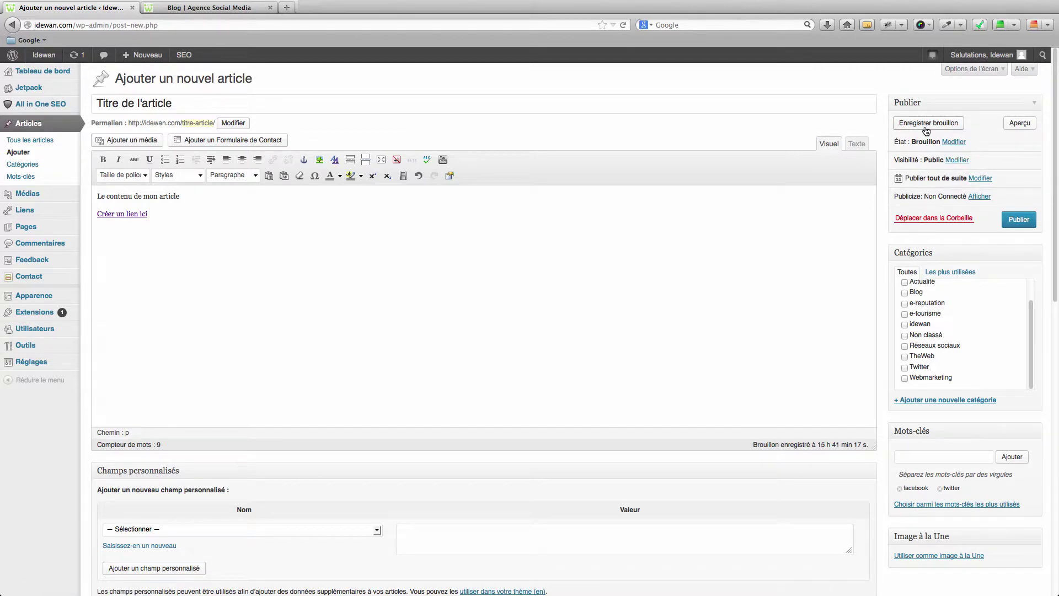
click(985, 179)
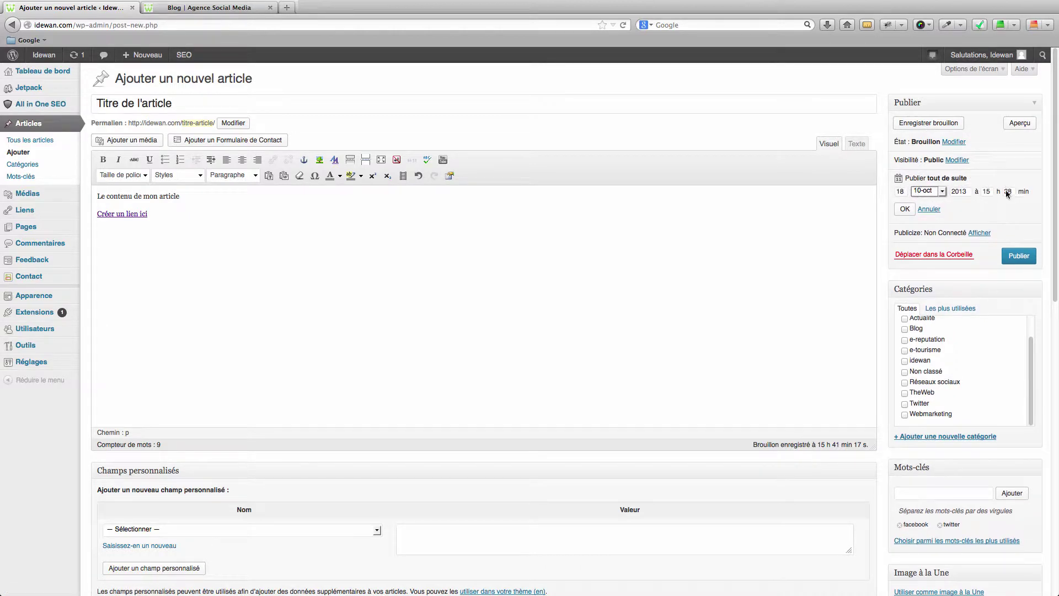
click(904, 208)
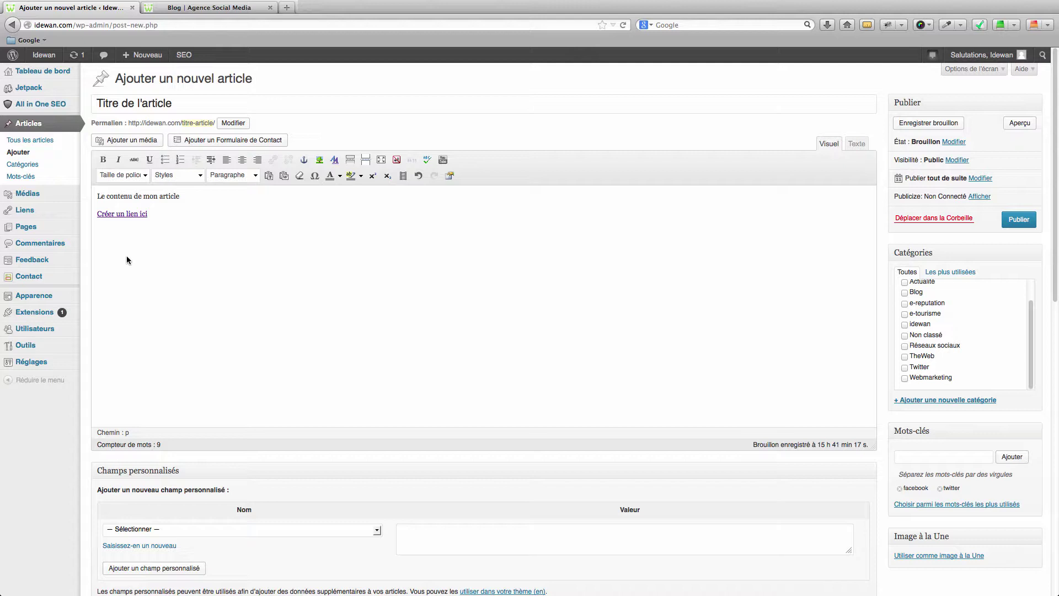
scroll(127, 256, down, 2)
mouse_move(30, 270)
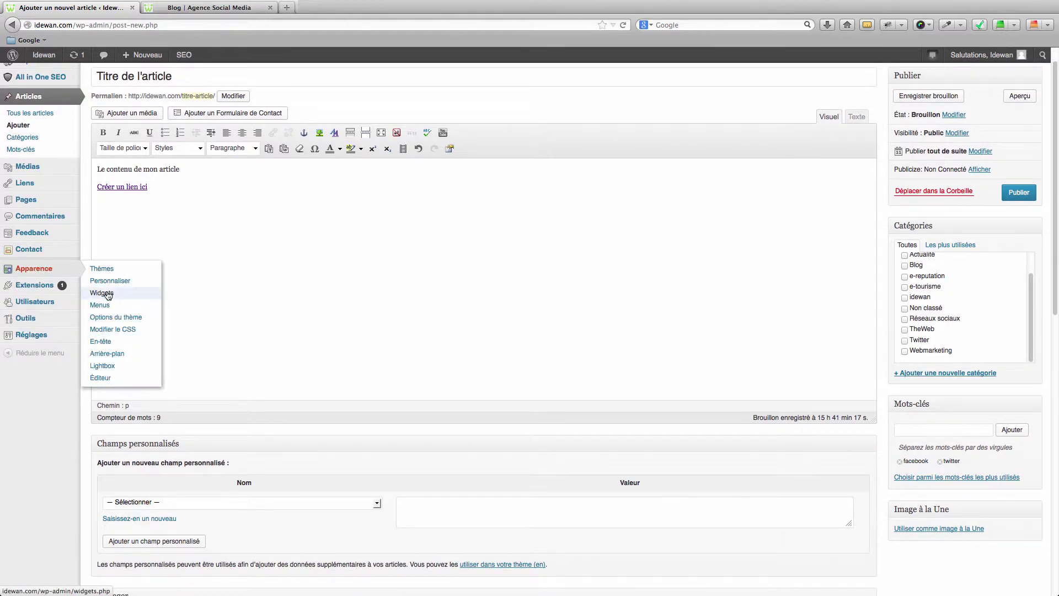
click(108, 294)
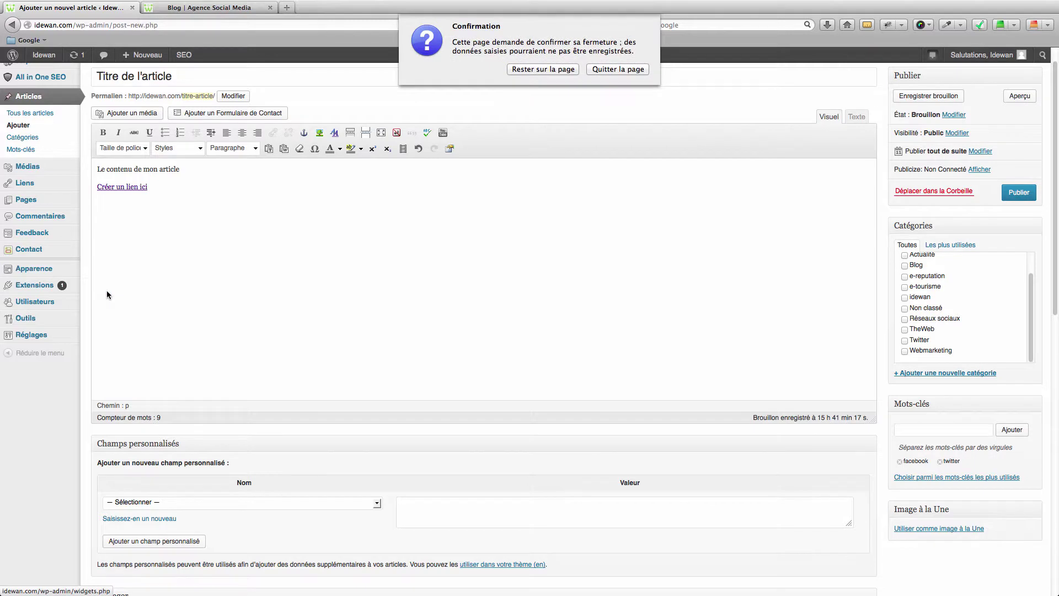
click(599, 69)
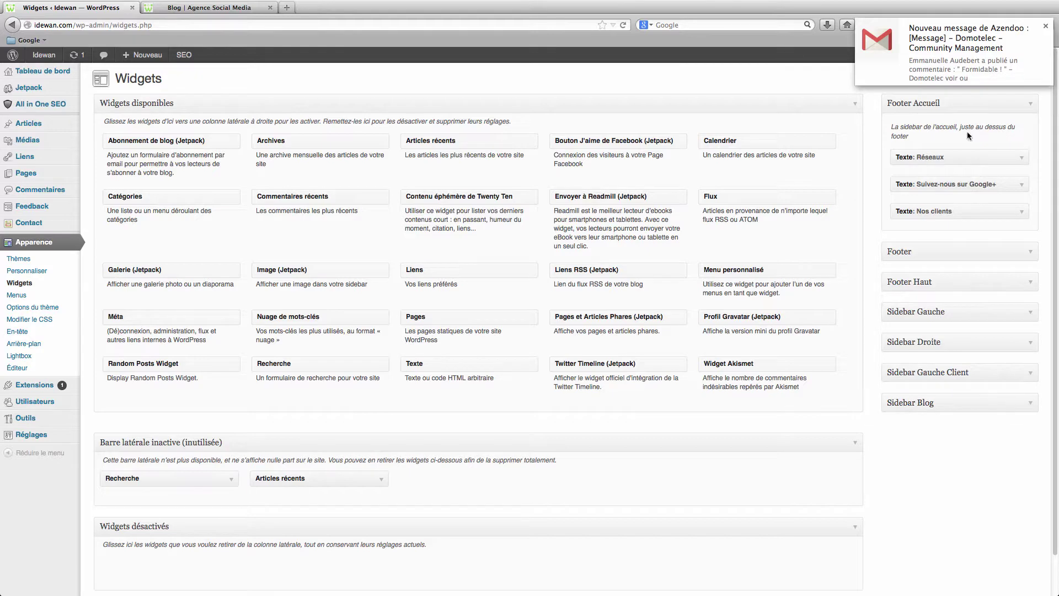
click(1029, 405)
scroll(851, 339, down, 2)
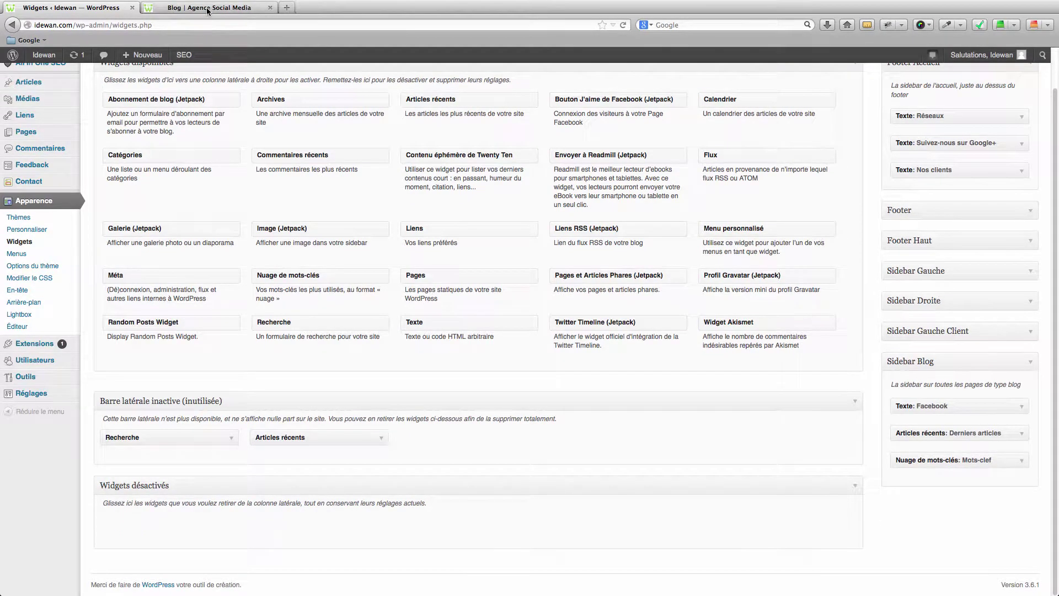
click(207, 9)
scroll(717, 287, down, 5)
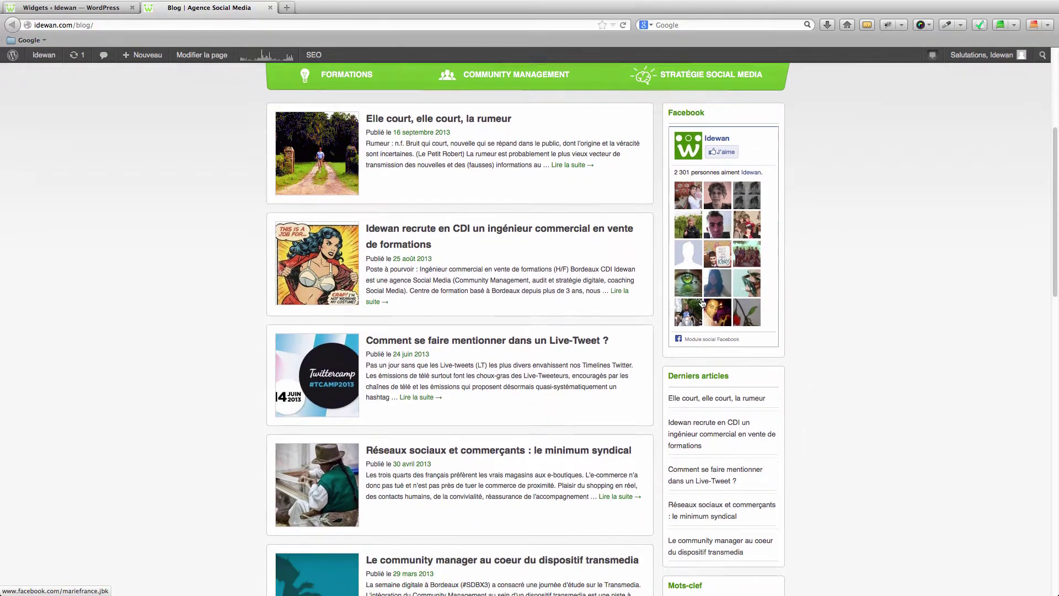
scroll(701, 299, down, 3)
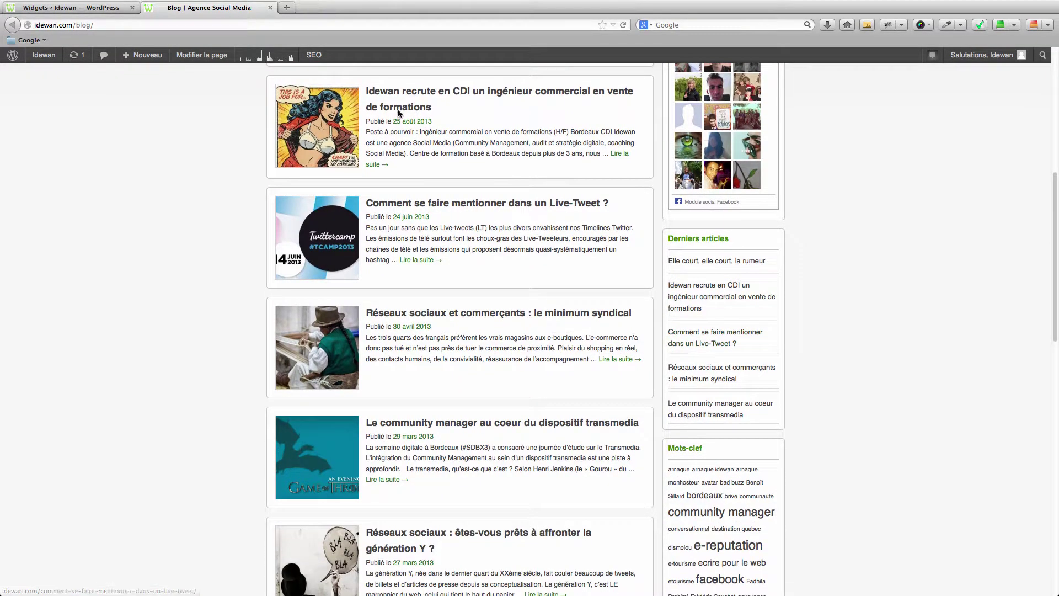
click(112, 7)
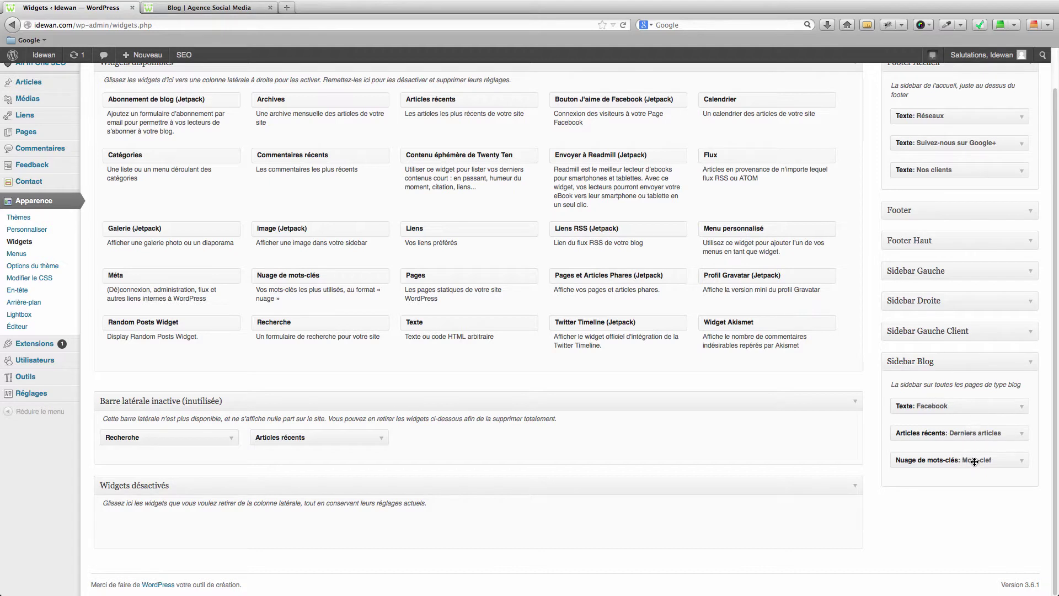
scroll(559, 298, up, 1)
scroll(560, 298, up, 2)
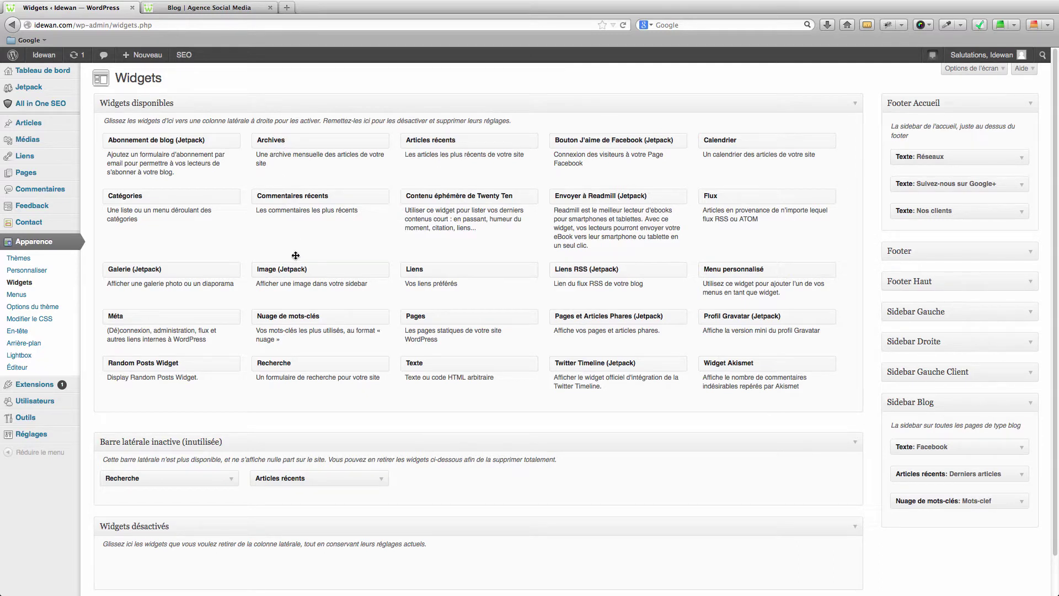
mouse_move(419, 363)
mouse_down()
mouse_move(800, 387)
mouse_move(943, 438)
mouse_move(905, 450)
mouse_move(907, 436)
mouse_move(888, 430)
mouse_move(431, 374)
mouse_up()
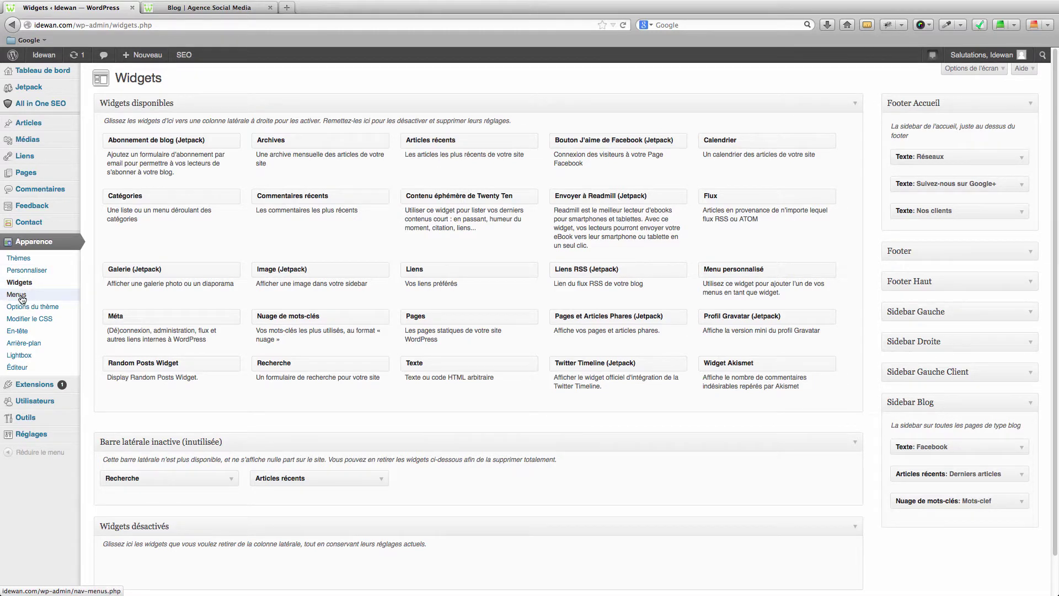
Step: Open the Menus editor for Menu du milieu and try nesting Community Management
click(16, 295)
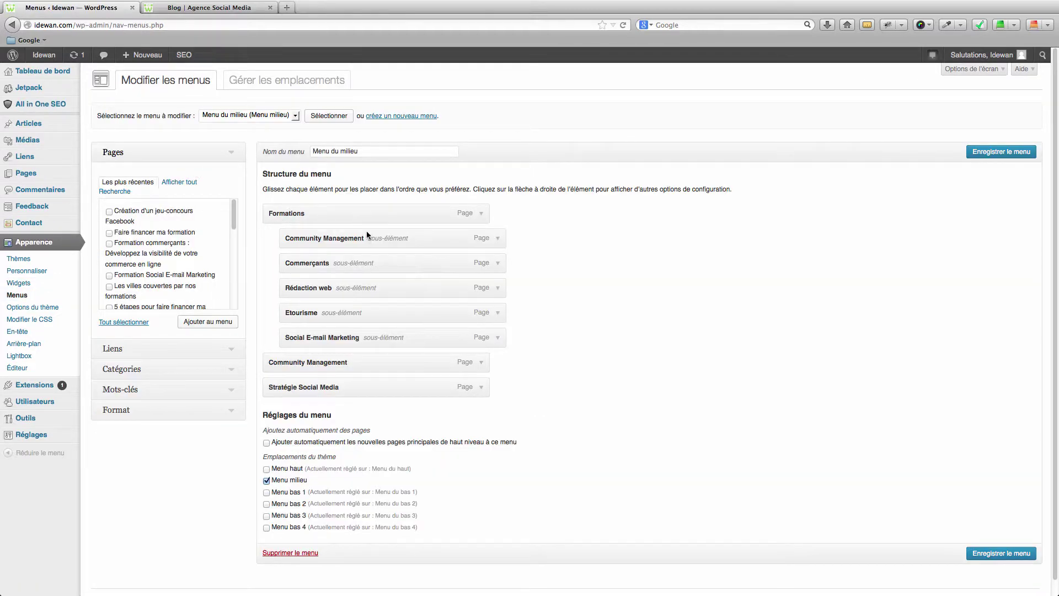
scroll(326, 166, down, 1)
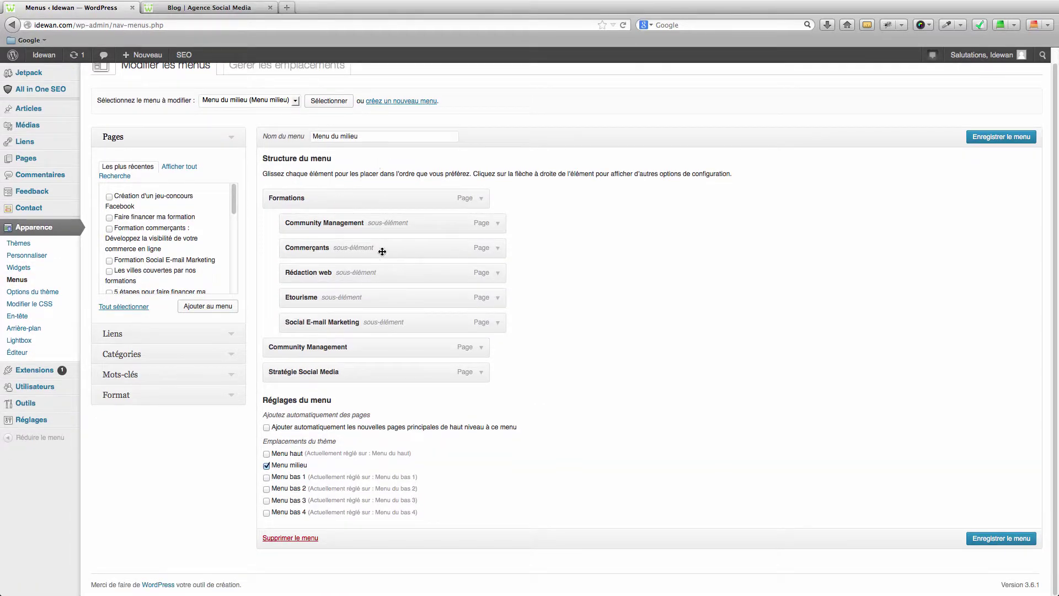
mouse_move(304, 224)
mouse_down()
mouse_move(273, 225)
mouse_move(302, 240)
mouse_up()
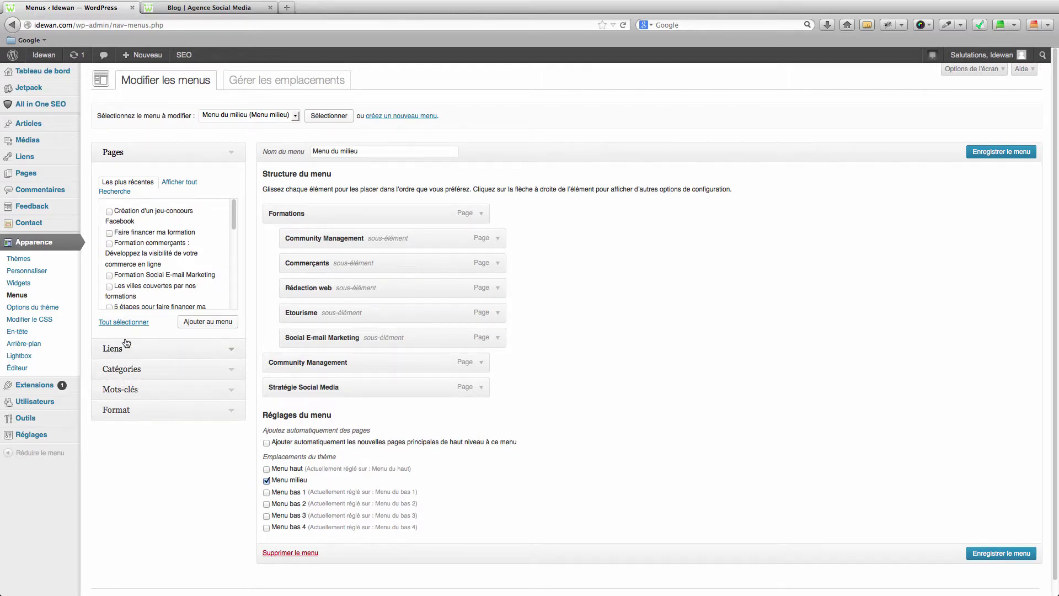
Step: Expand the Liens, Catégories and Pages boxes and show all site pages
click(231, 349)
click(226, 273)
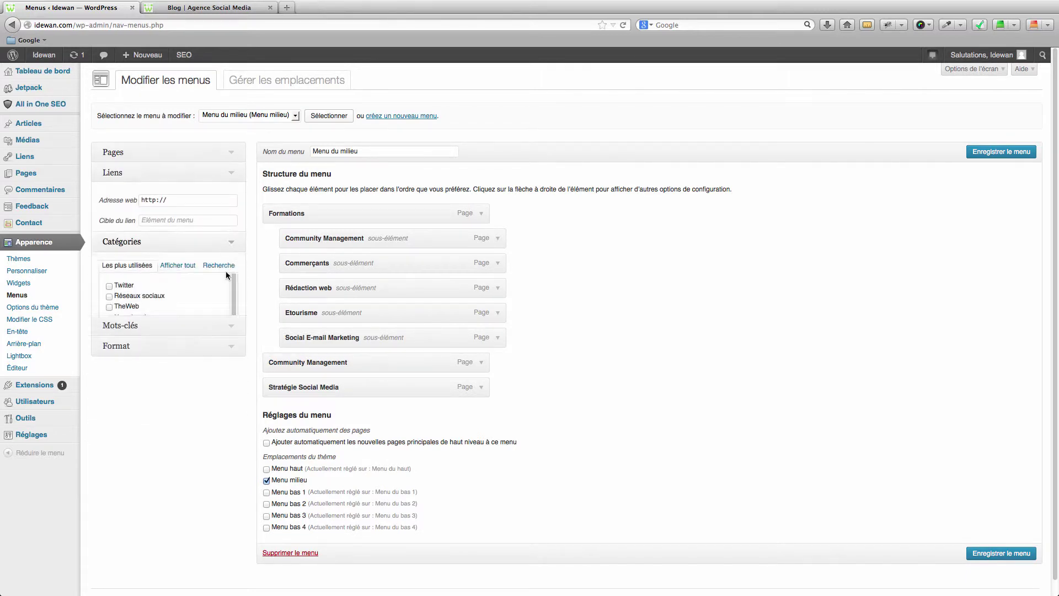
click(232, 197)
click(230, 155)
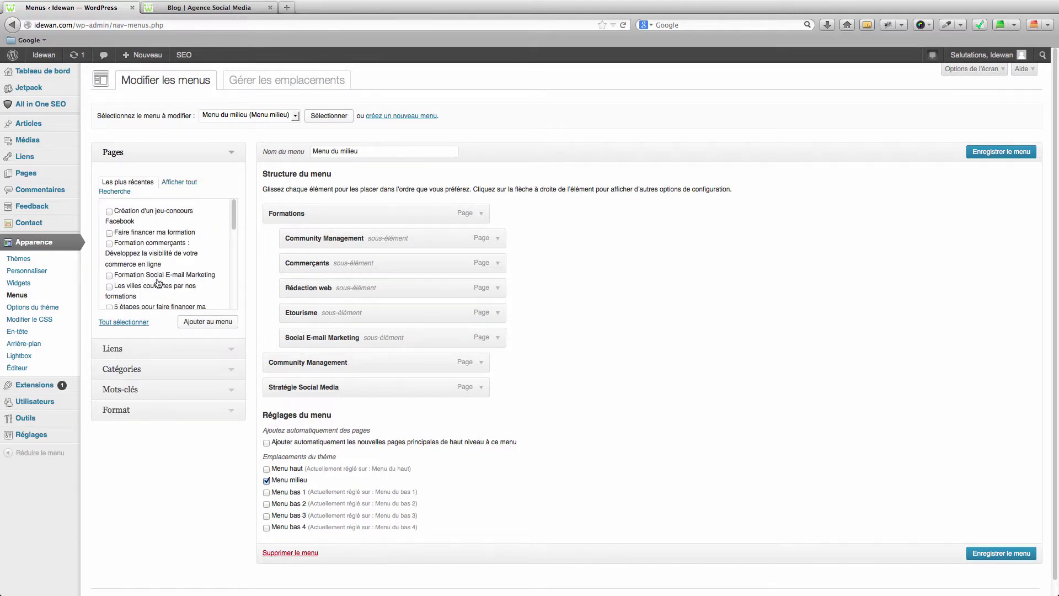
click(185, 183)
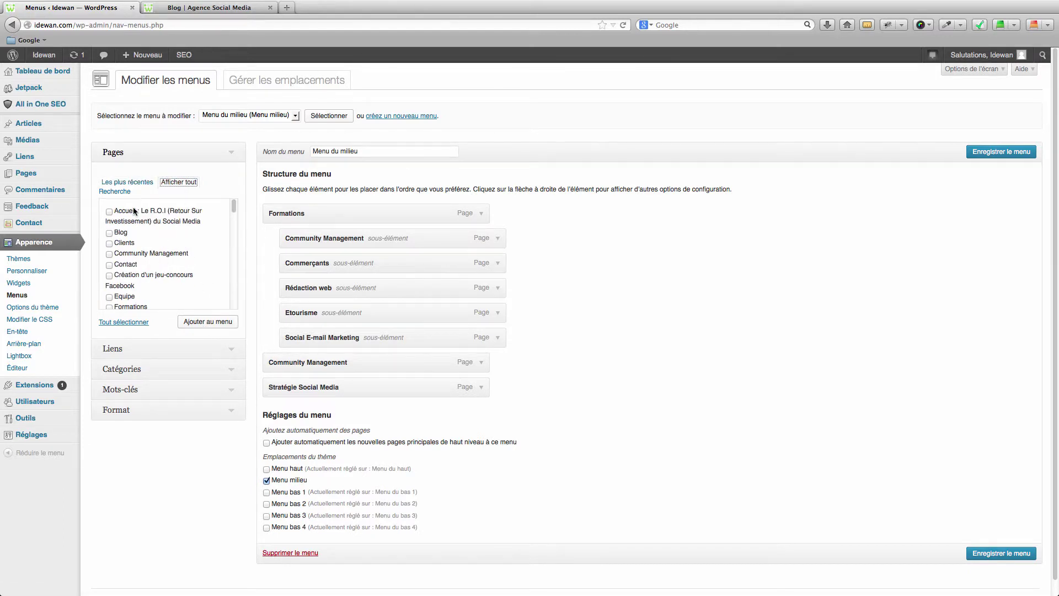
Step: Tick then untick Clients, and move Stratégie Social Media to top level after Community Management
click(109, 244)
click(109, 242)
mouse_move(315, 388)
mouse_down()
mouse_move(309, 351)
mouse_move(308, 377)
mouse_move(286, 366)
mouse_move(327, 392)
mouse_move(347, 386)
mouse_move(315, 388)
mouse_up()
mouse_move(39, 390)
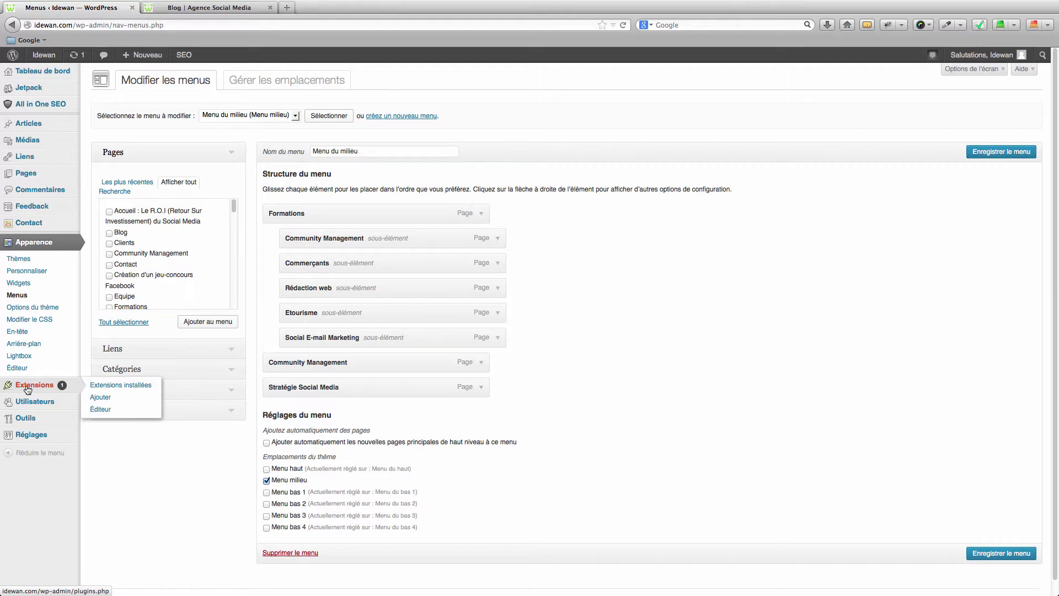
Step: Search the Extensions > Ajouter plugin directory for 'wordpress seo', then open a blank tab
click(118, 397)
key(Return)
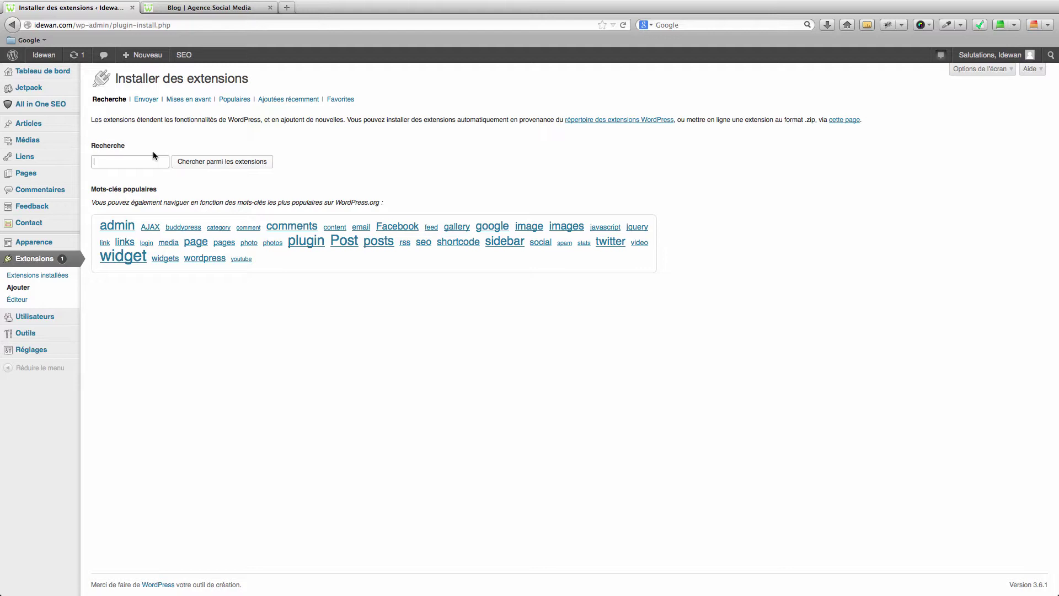
text(wordpress)
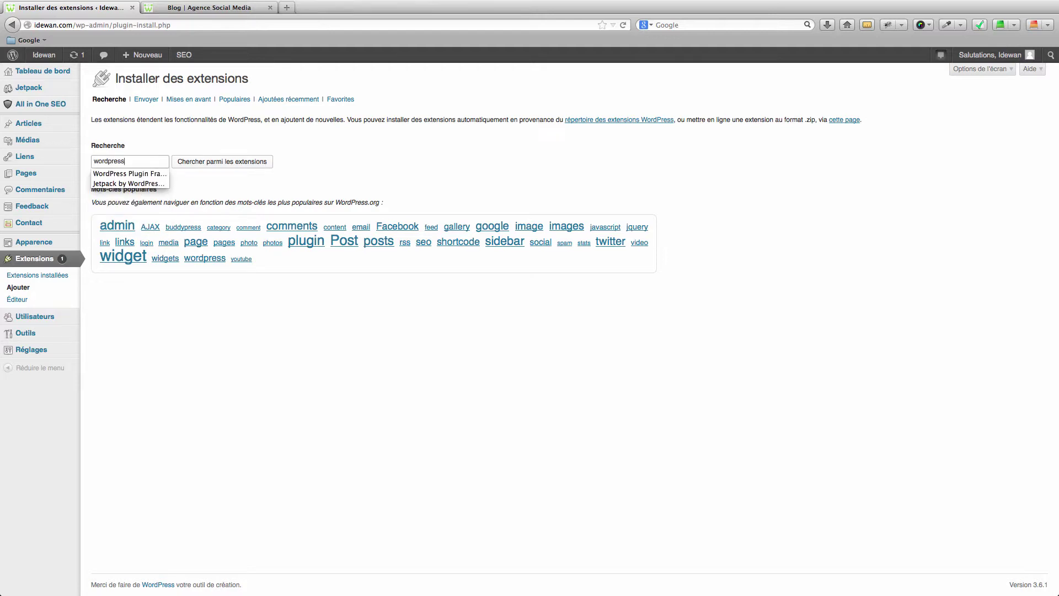
text( seo)
key(Return)
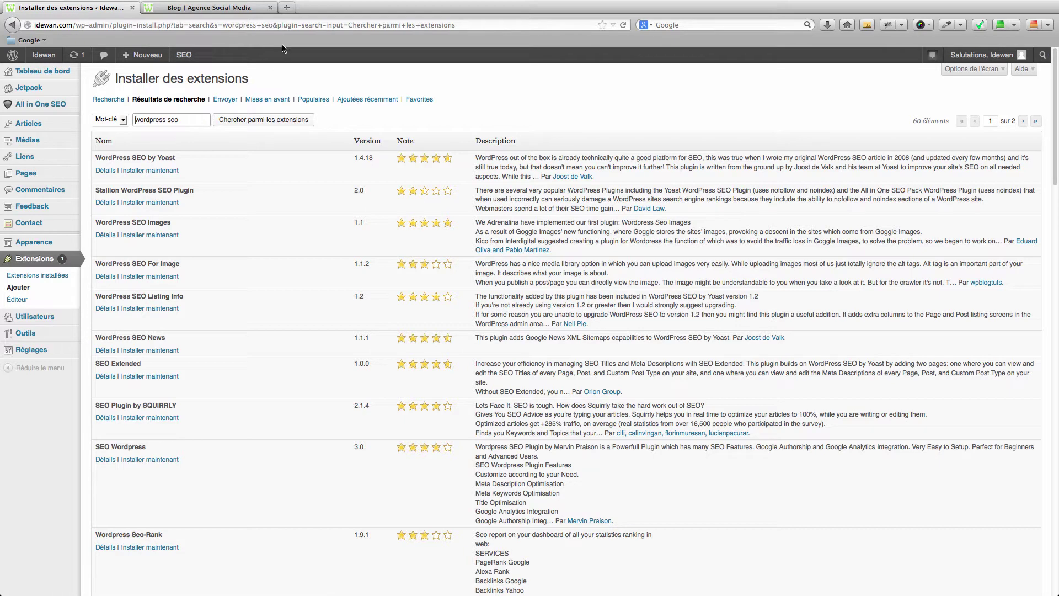
click(288, 9)
Step: Search Google for 'module formulaire wordpress'
click(698, 24)
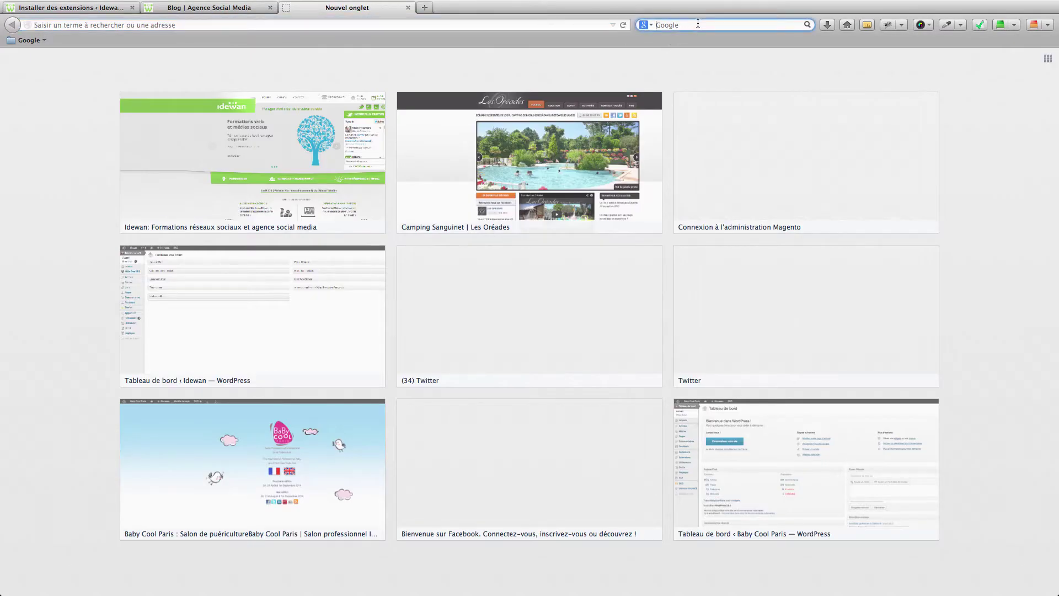
text(module formulaire wordpress)
key(Return)
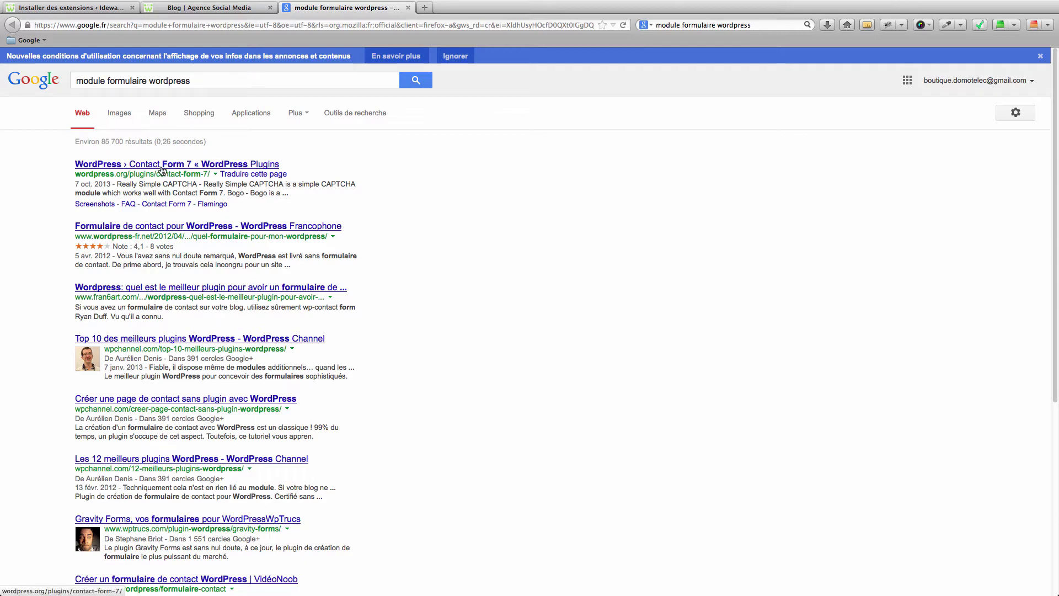
Step: Open the Contact Form 7 plugin page, copy its title, and return to the WordPress tab
click(158, 166)
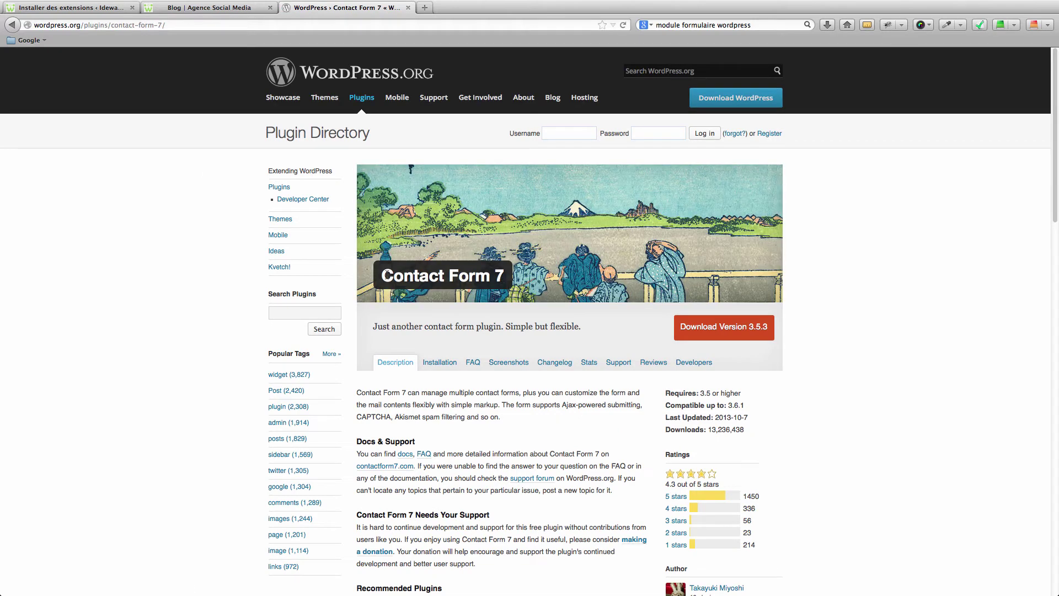
drag(383, 275, 503, 276)
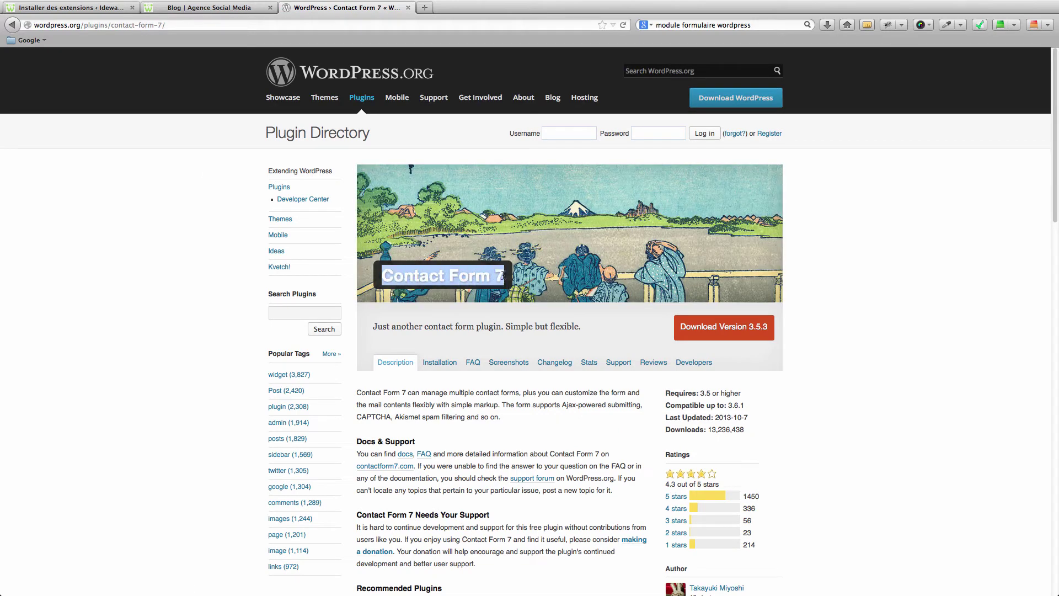
right_click(474, 276)
click(491, 282)
click(89, 8)
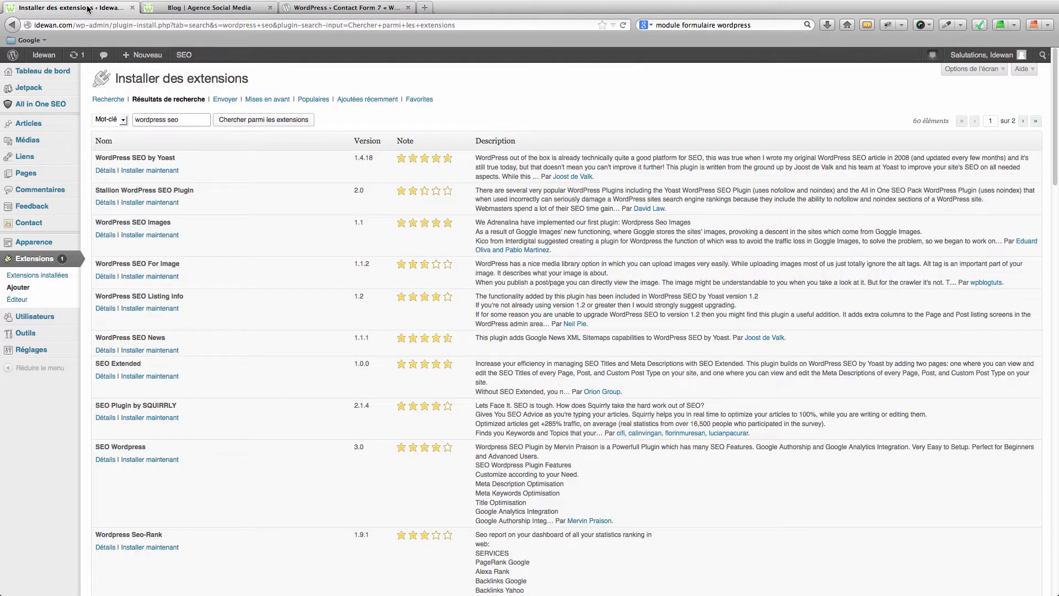
Step: Replace the 'wordpress seo' plugin query with 'Contact Form 7' and search, confirming version 3.5.3 is installed
click(169, 118)
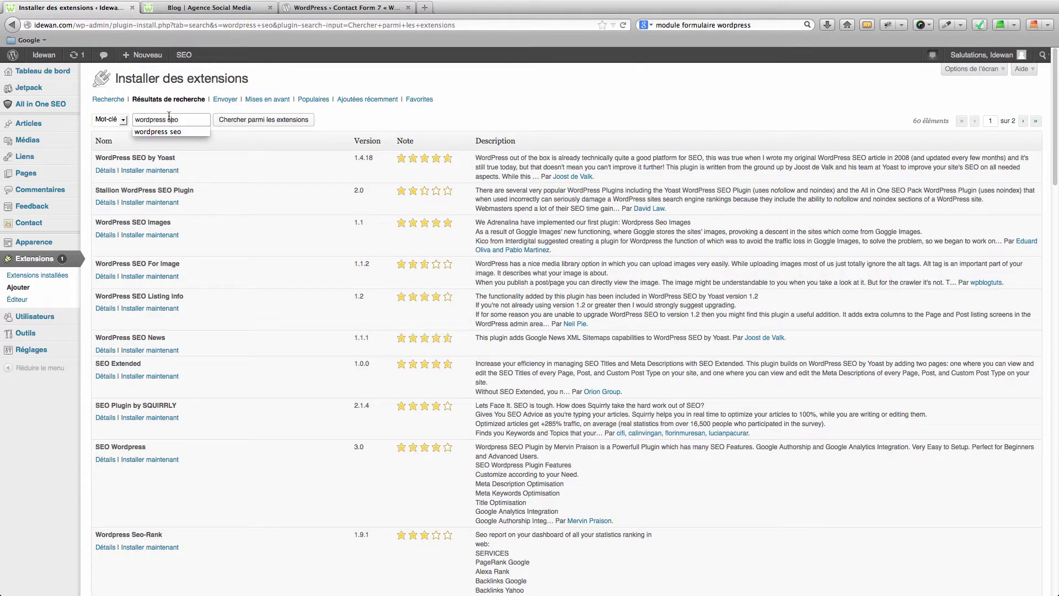
triple_click(169, 119)
right_click(170, 135)
click(188, 162)
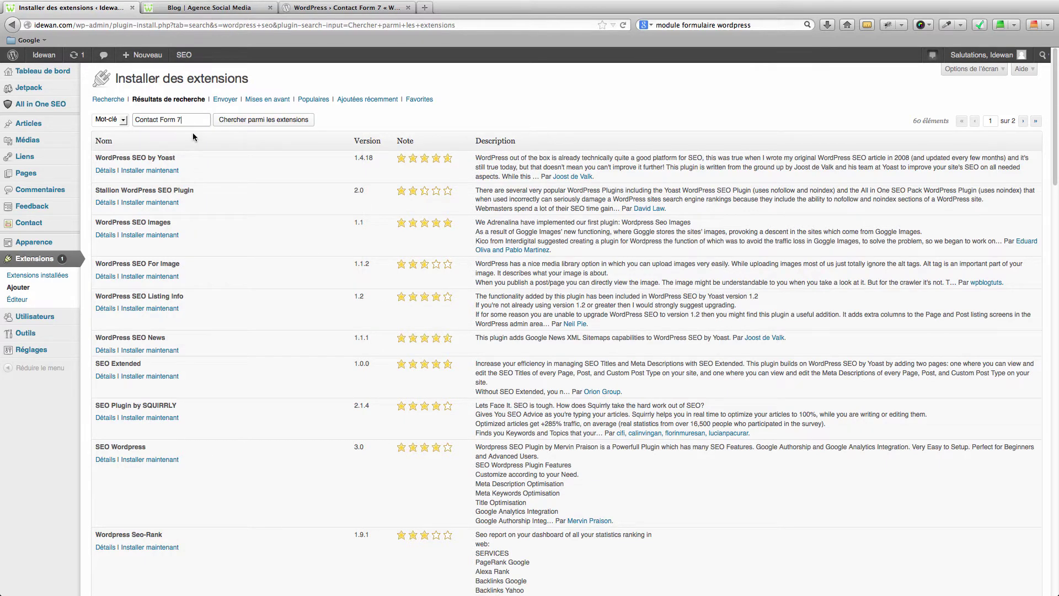
click(221, 121)
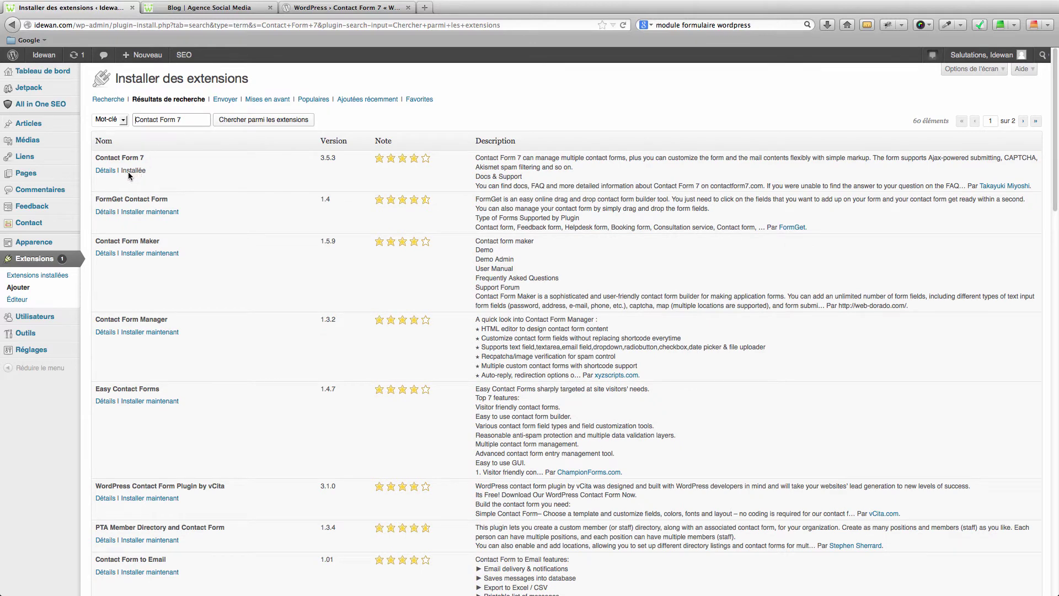
mouse_move(132, 173)
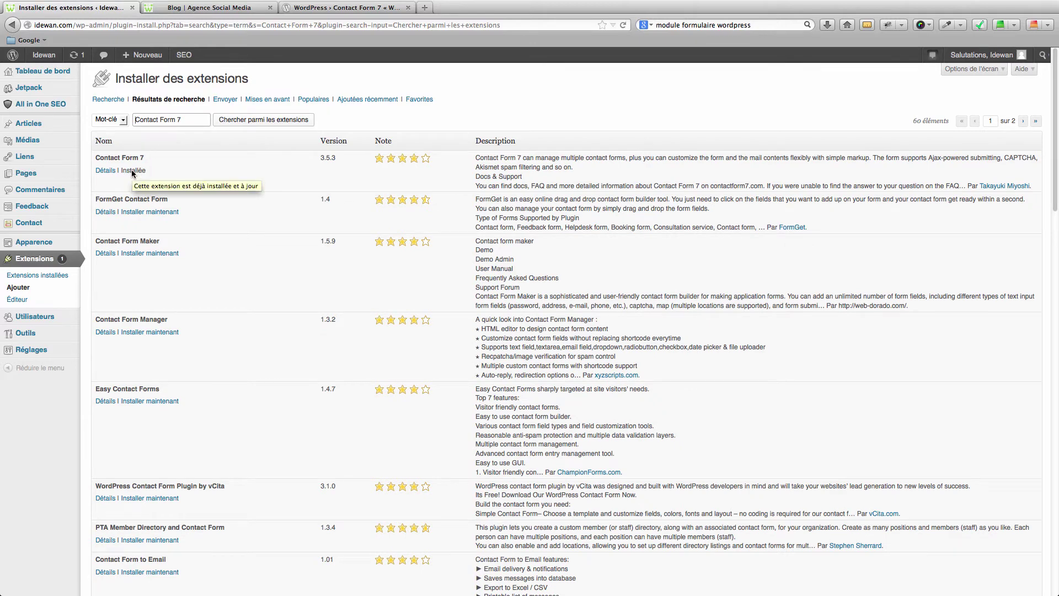